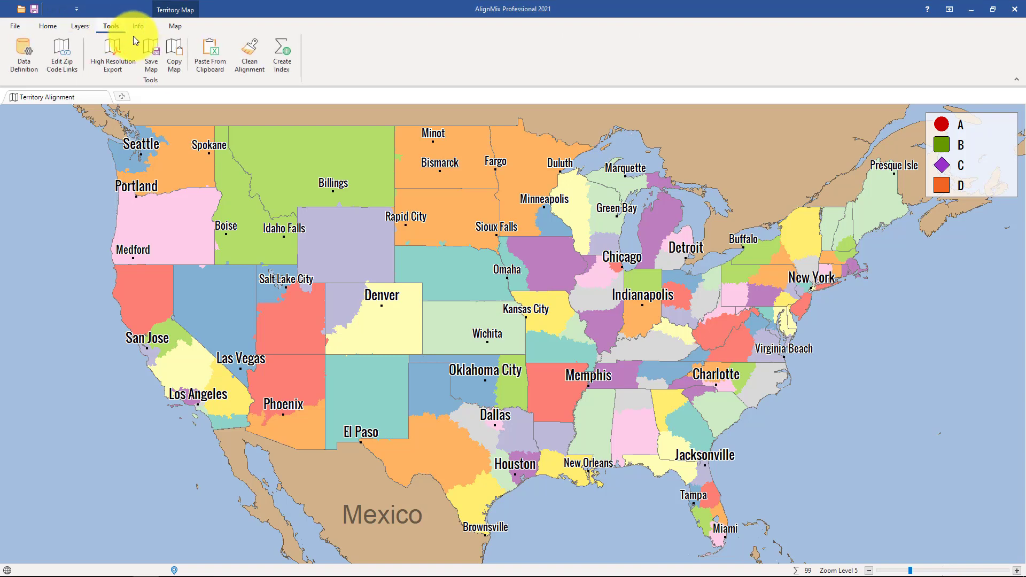
- Save the current map to the Desktop as a PNG image named test and view the saved picture
{"action": "left_click", "coordinate": [148, 41]}
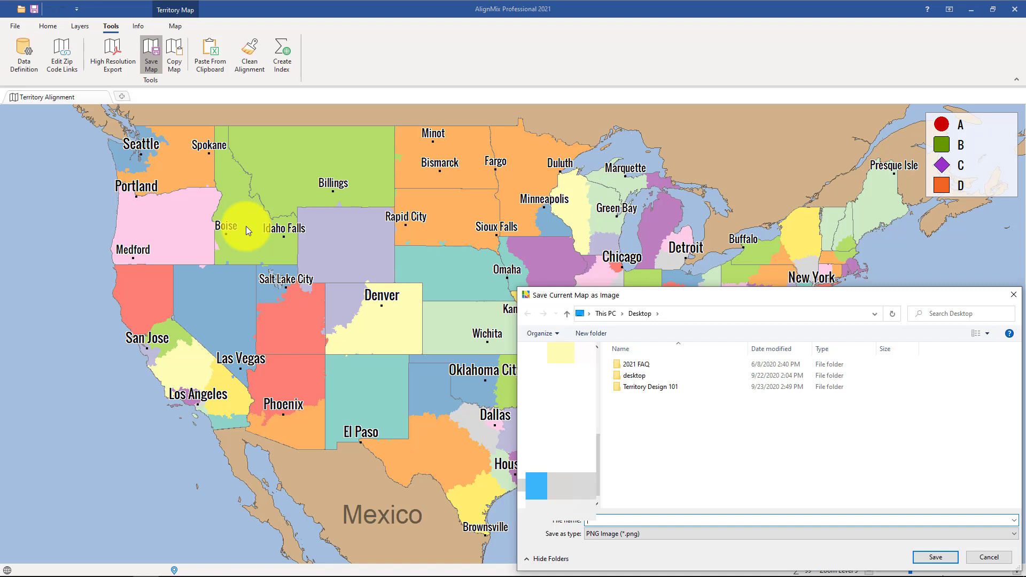
{"action": "type", "text": "test"}
{"action": "key", "text": "Return"}
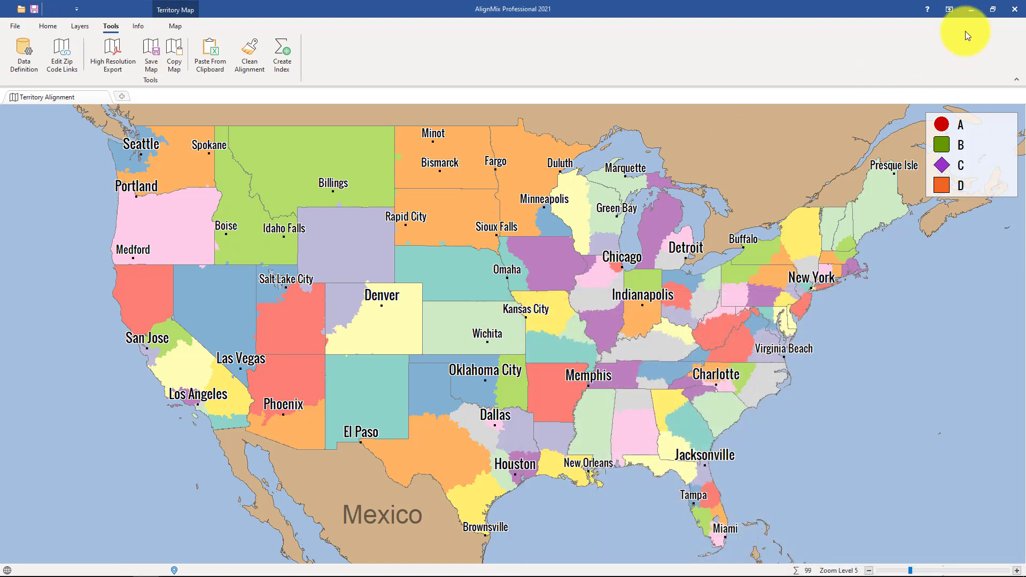
{"action": "left_click", "coordinate": [971, 10]}
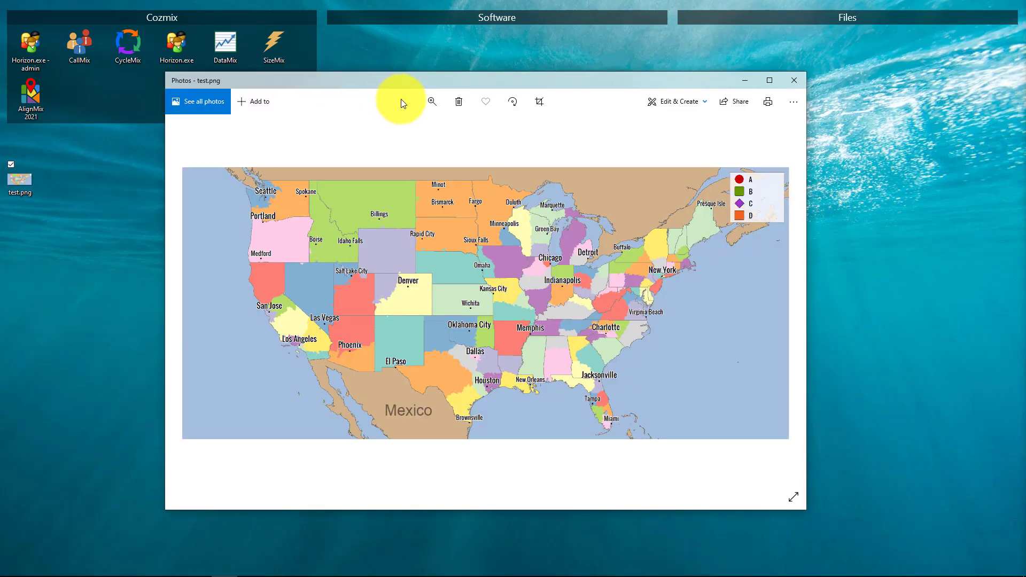
{"action": "left_click", "coordinate": [791, 89]}
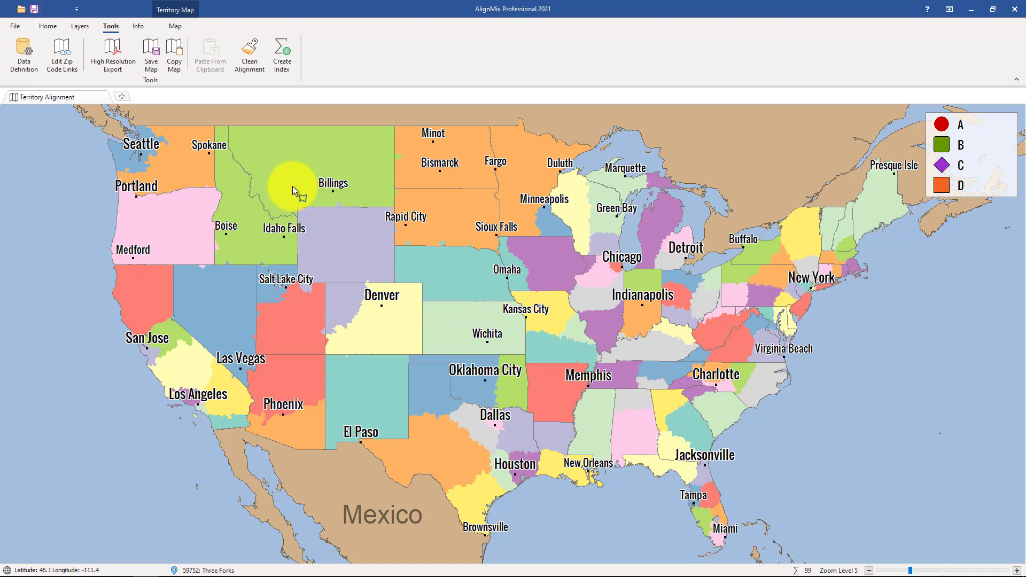
- Start a high-resolution PDF export of the map with the view set to Default National View
{"action": "left_click", "coordinate": [117, 54]}
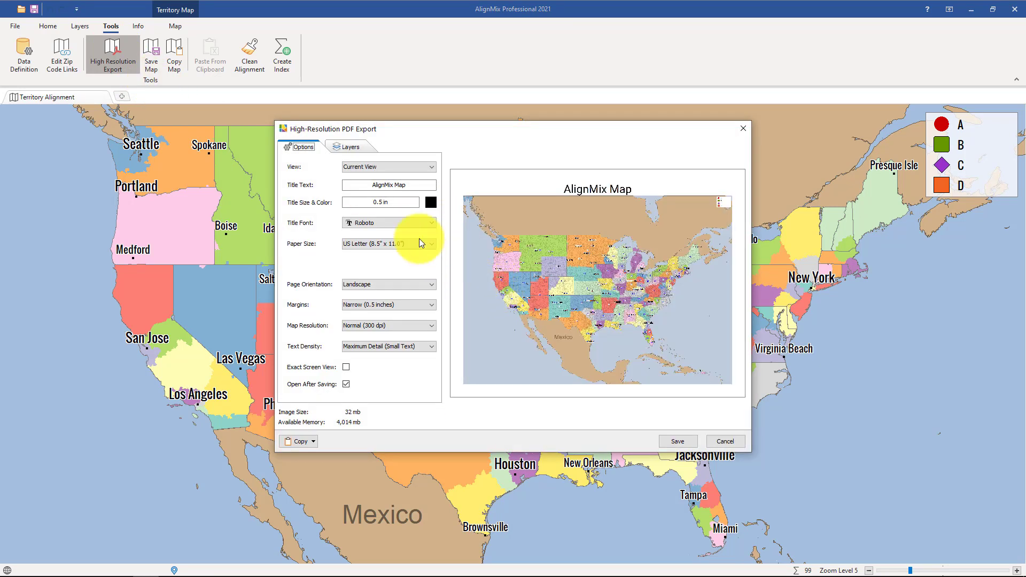
{"action": "left_click", "coordinate": [410, 167]}
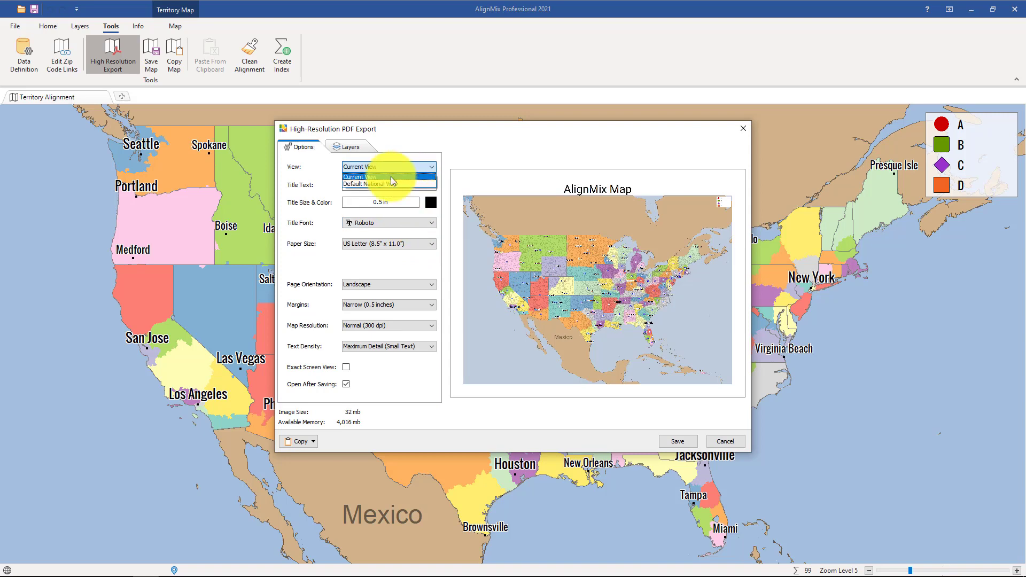
{"action": "left_click", "coordinate": [384, 180]}
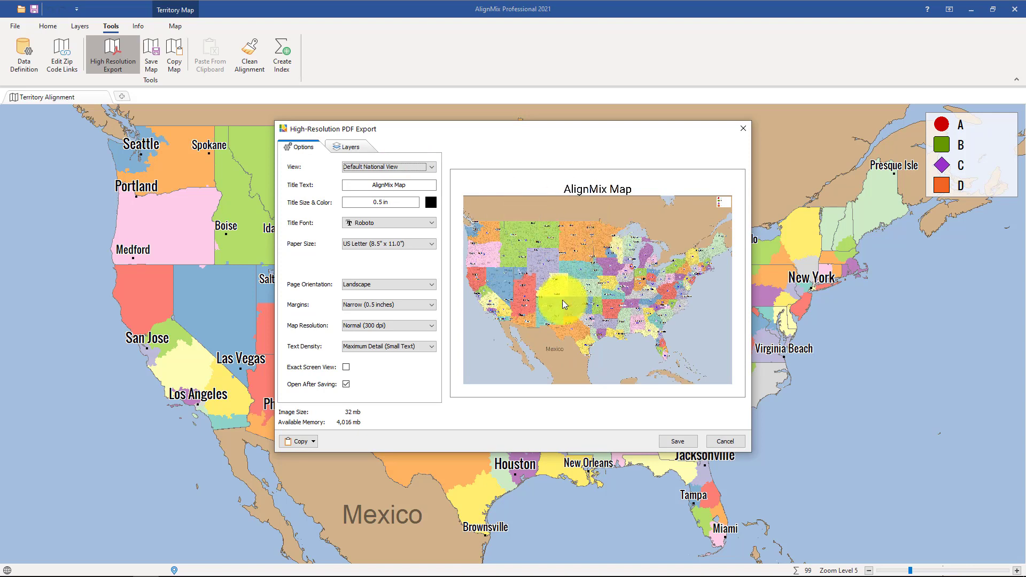
{"action": "left_click", "coordinate": [400, 184]}
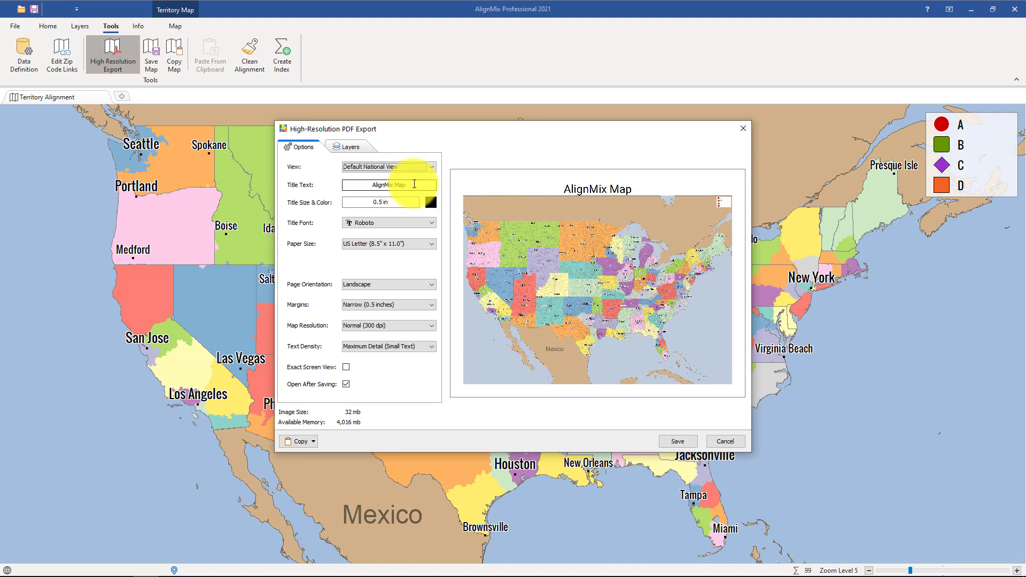
{"action": "left_click", "coordinate": [395, 202]}
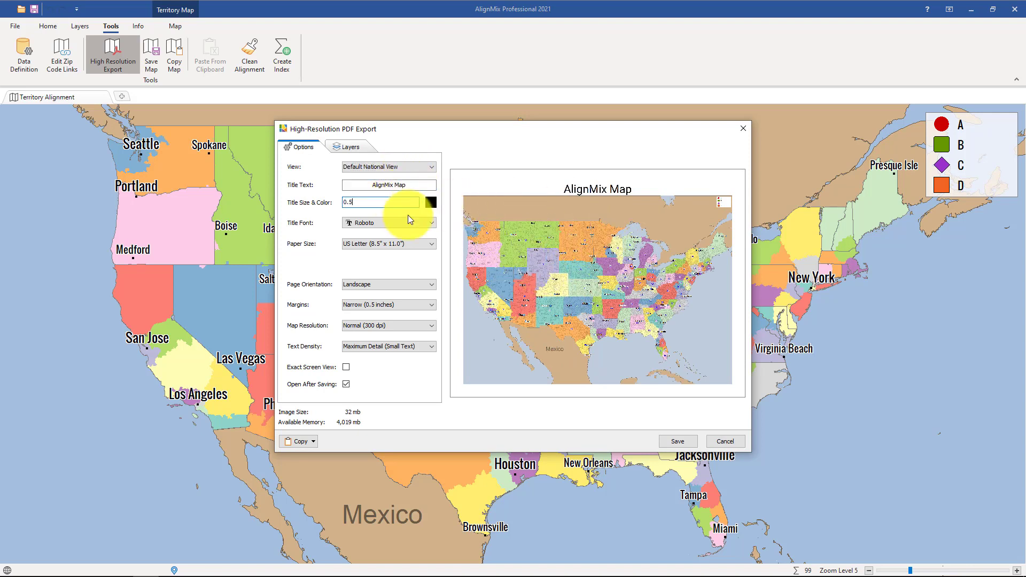
- Choose US Letter (8.5" x 11.0") as the export's paper size and Low (200 dpi) as its map resolution
{"action": "left_click", "coordinate": [412, 244]}
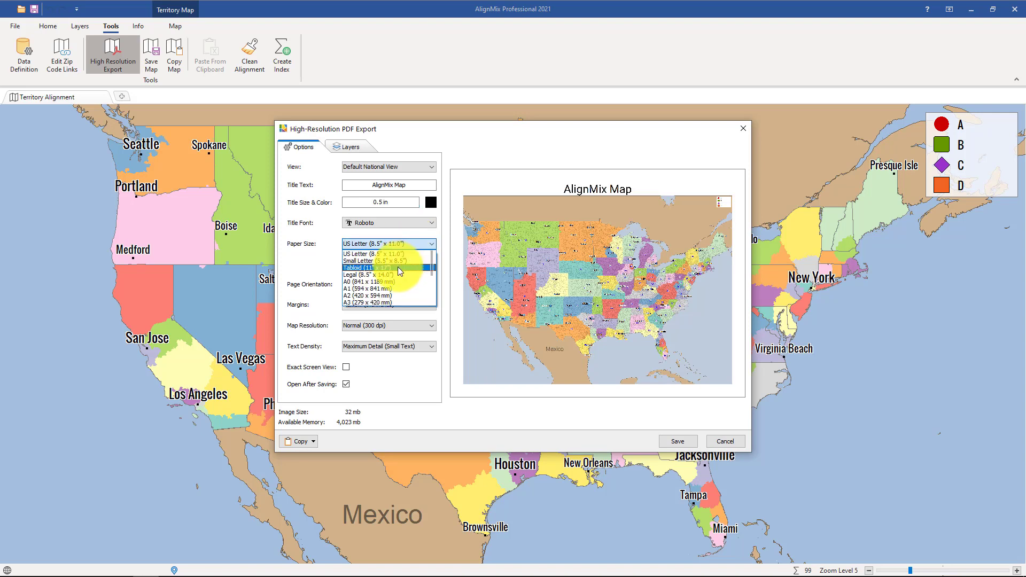
{"action": "scroll", "coordinate": [397, 269], "scroll_direction": "down", "scroll_amount": 5}
{"action": "scroll", "coordinate": [381, 268], "scroll_direction": "up", "scroll_amount": 2}
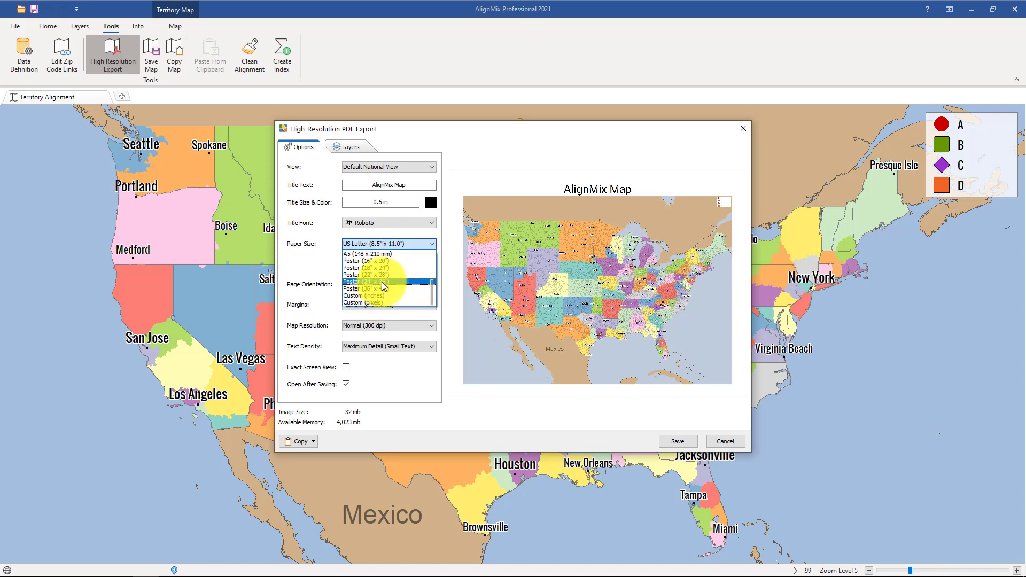
{"action": "scroll", "coordinate": [383, 273], "scroll_direction": "up", "scroll_amount": 3}
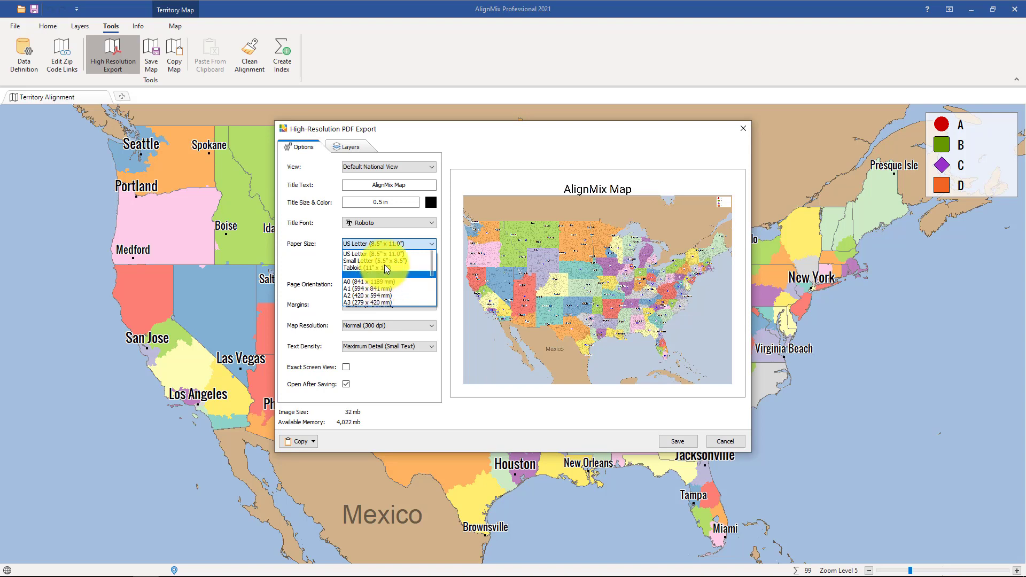
{"action": "left_click", "coordinate": [389, 252]}
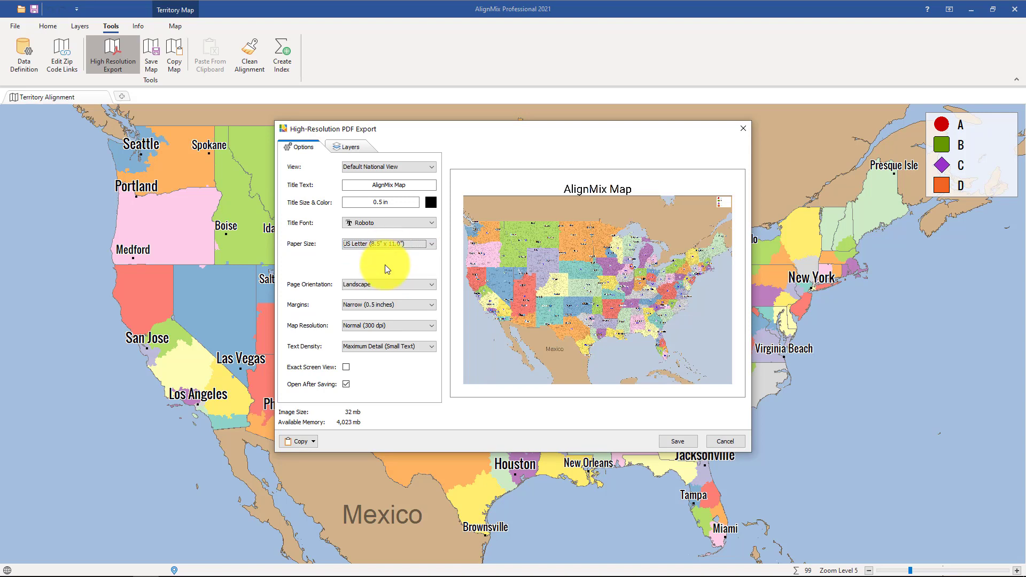
{"action": "left_click", "coordinate": [377, 325]}
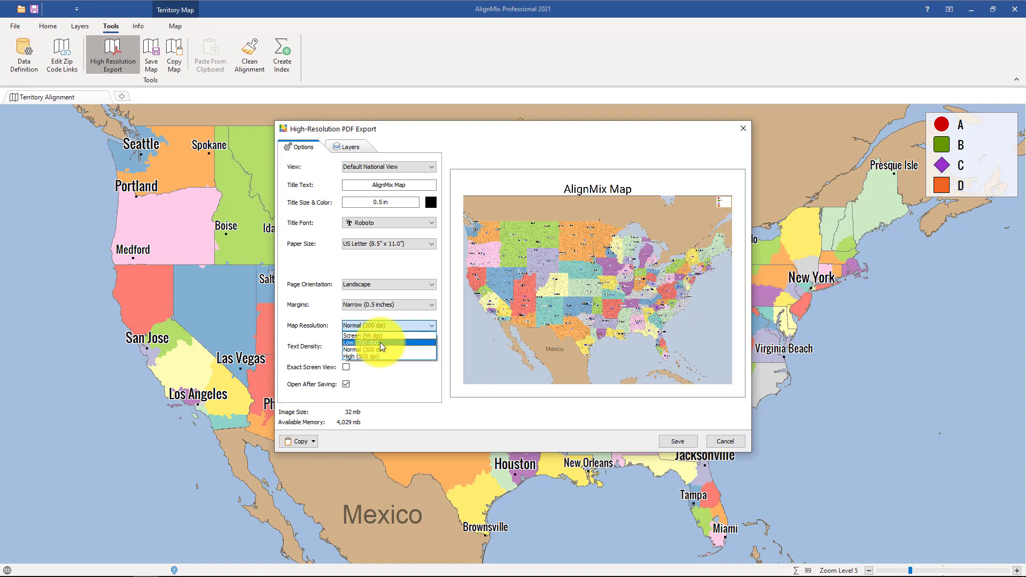
{"action": "left_click", "coordinate": [380, 342]}
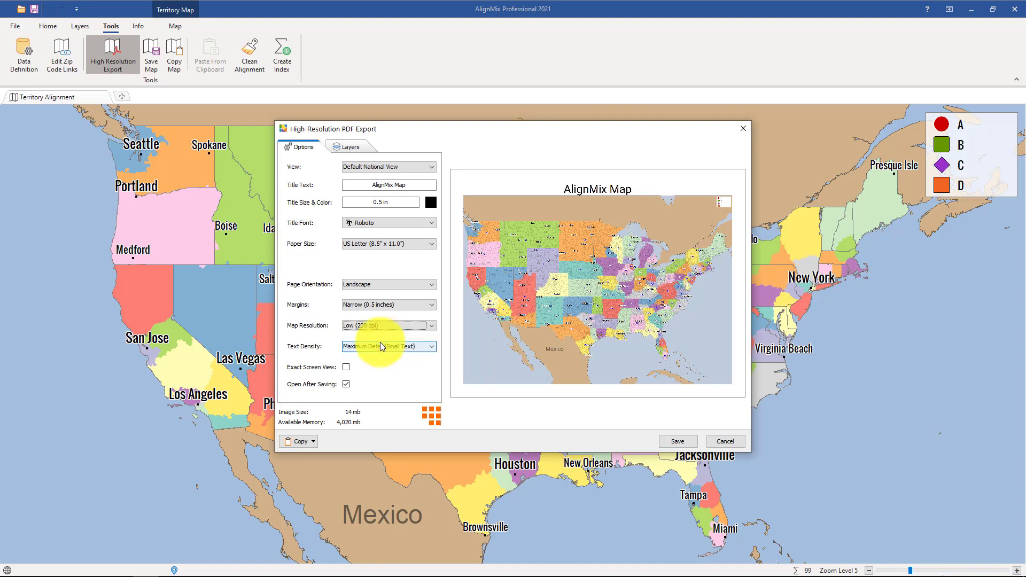
- Save the PDF export to the Desktop as "pdf test" and close the document once it opens
{"action": "left_click", "coordinate": [683, 443]}
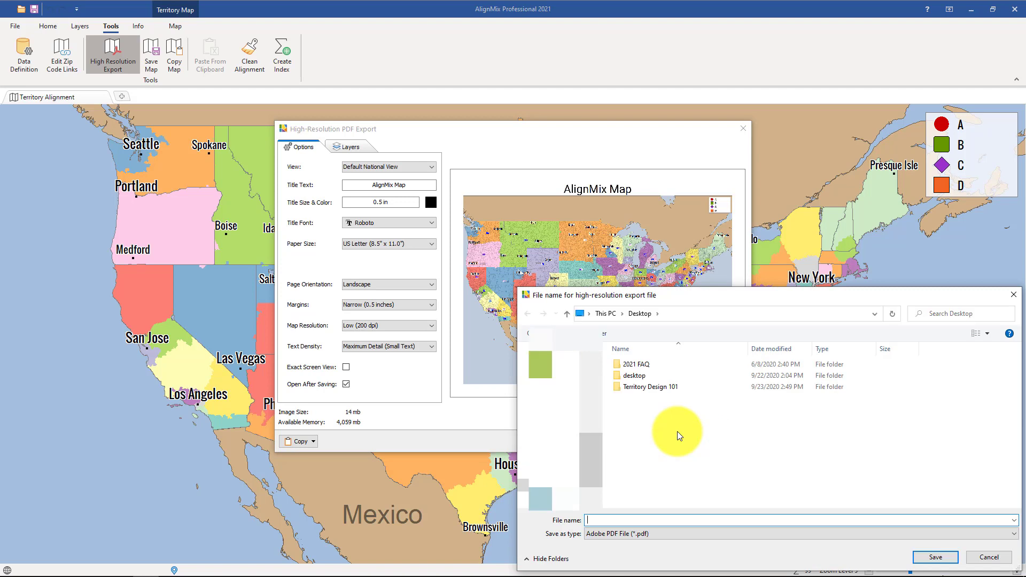
{"action": "type", "text": "pdf test"}
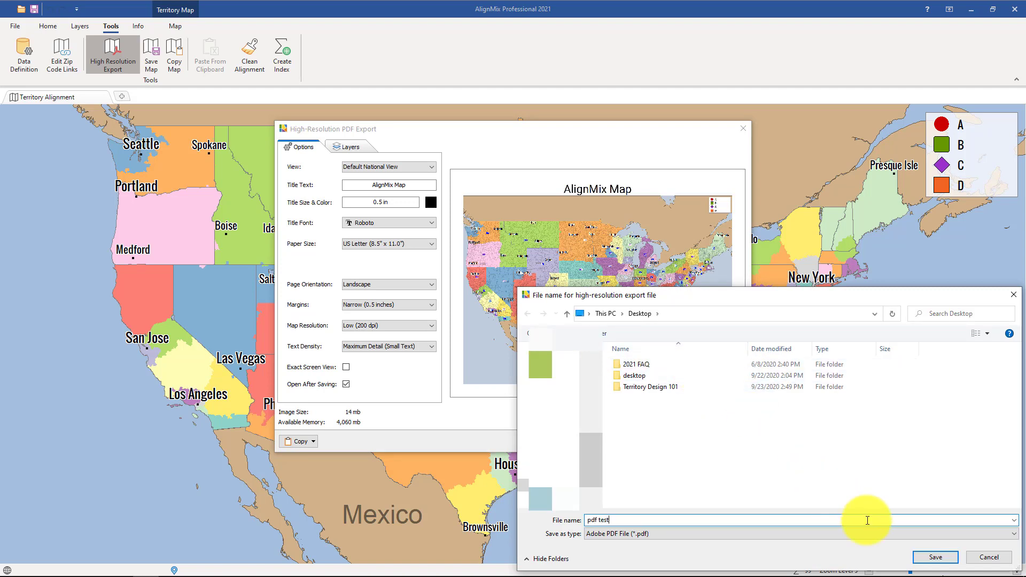
{"action": "left_click", "coordinate": [941, 561]}
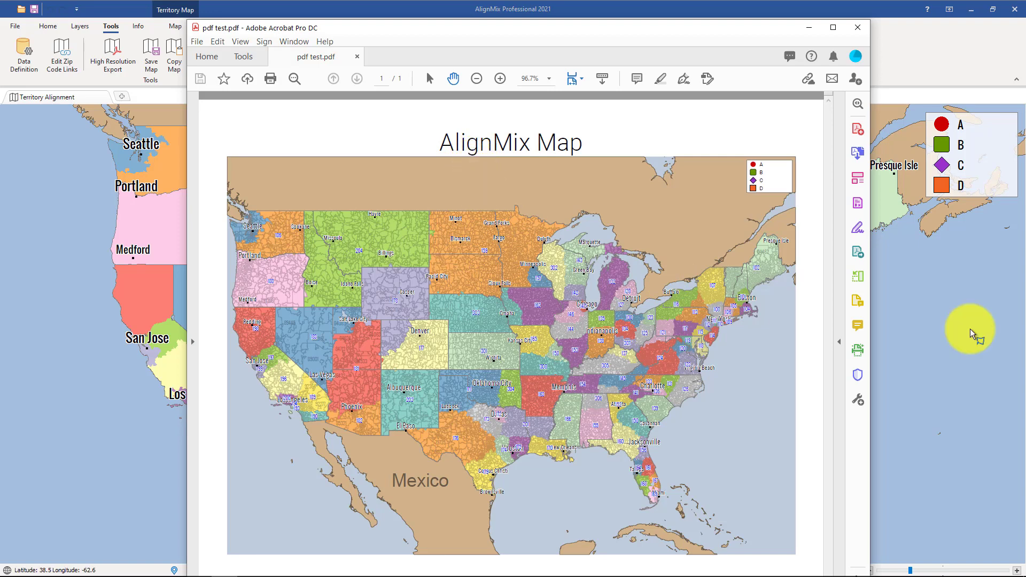
{"action": "left_click", "coordinate": [859, 28]}
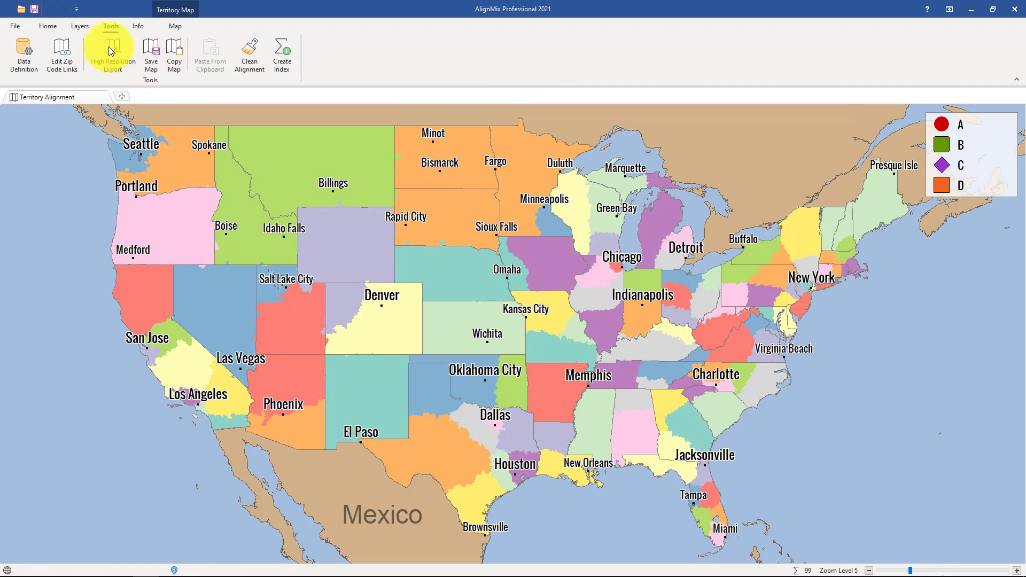
- Start a batch export and choose a newly created folder on the Desktop, keeping its default name, as the destination
{"action": "left_click", "coordinate": [22, 27]}
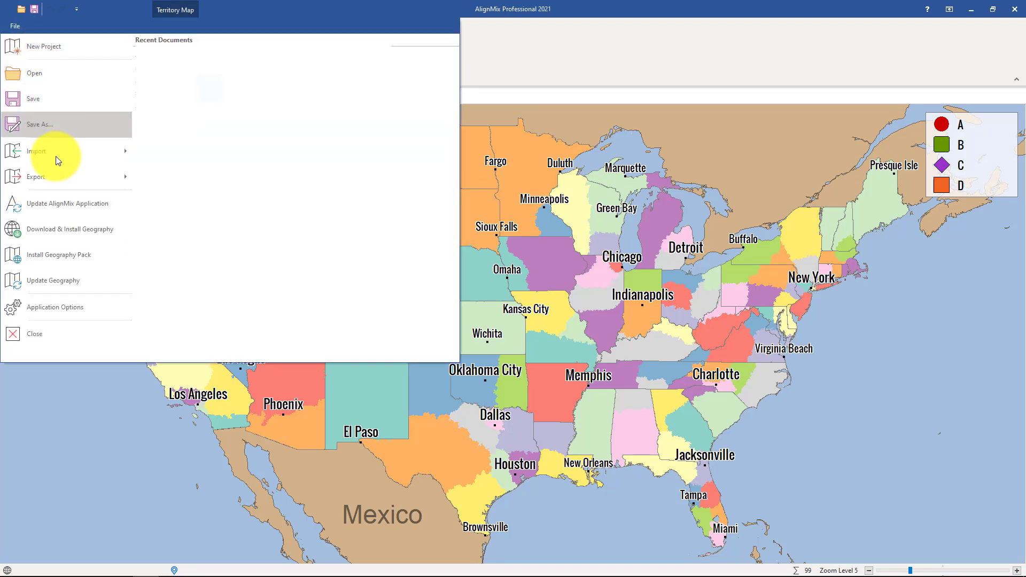
{"action": "mouse_move", "coordinate": [53, 171]}
{"action": "left_click", "coordinate": [188, 119]}
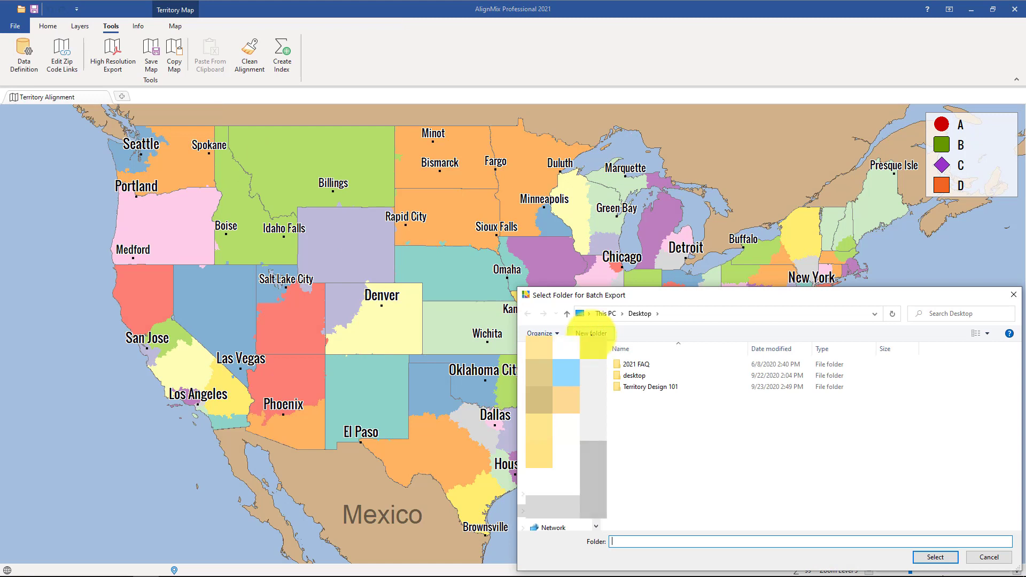
{"action": "left_click", "coordinate": [590, 333]}
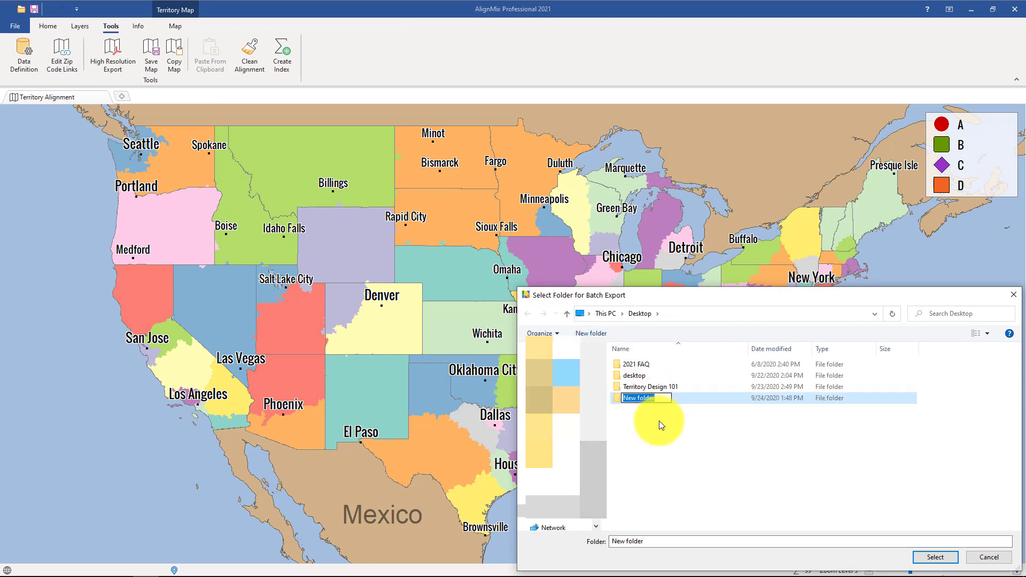
{"action": "left_click", "coordinate": [659, 421]}
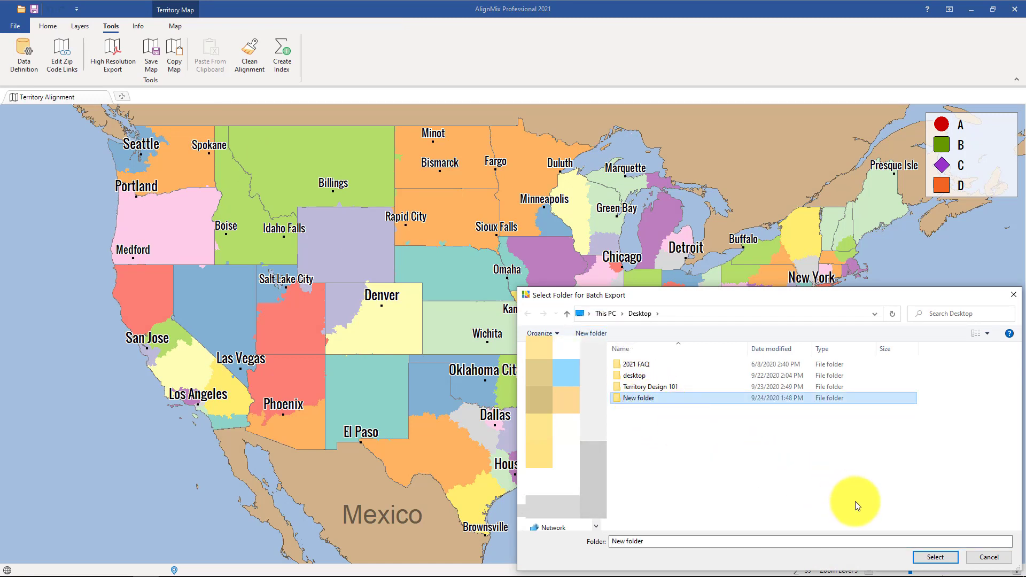
{"action": "left_click", "coordinate": [931, 556]}
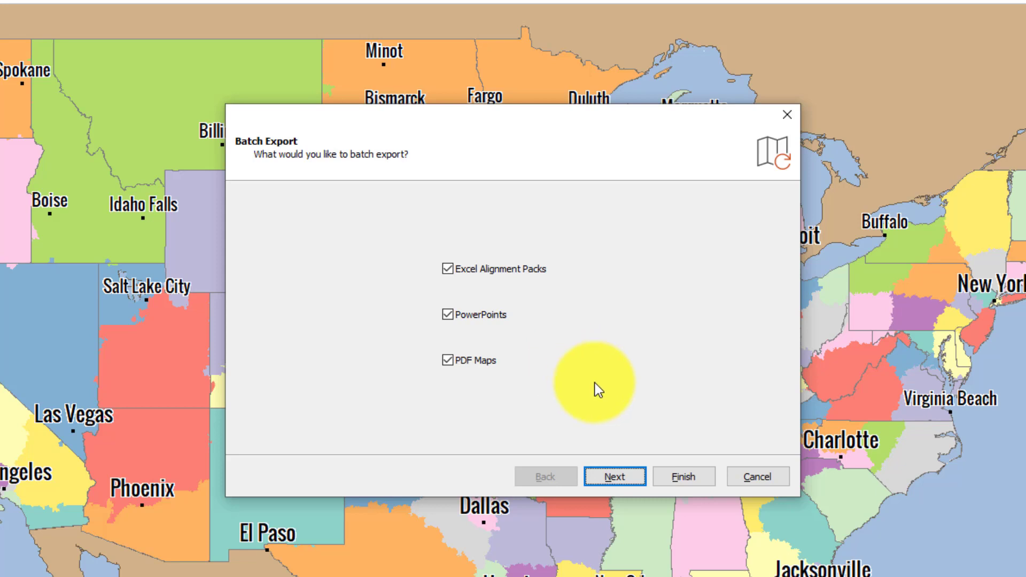
- Run the batch export of Excel Alignment Packs, PowerPoints and PDF Maps with the preset PDF options, full scope and Regions & Districts Folders
{"action": "left_click", "coordinate": [615, 477]}
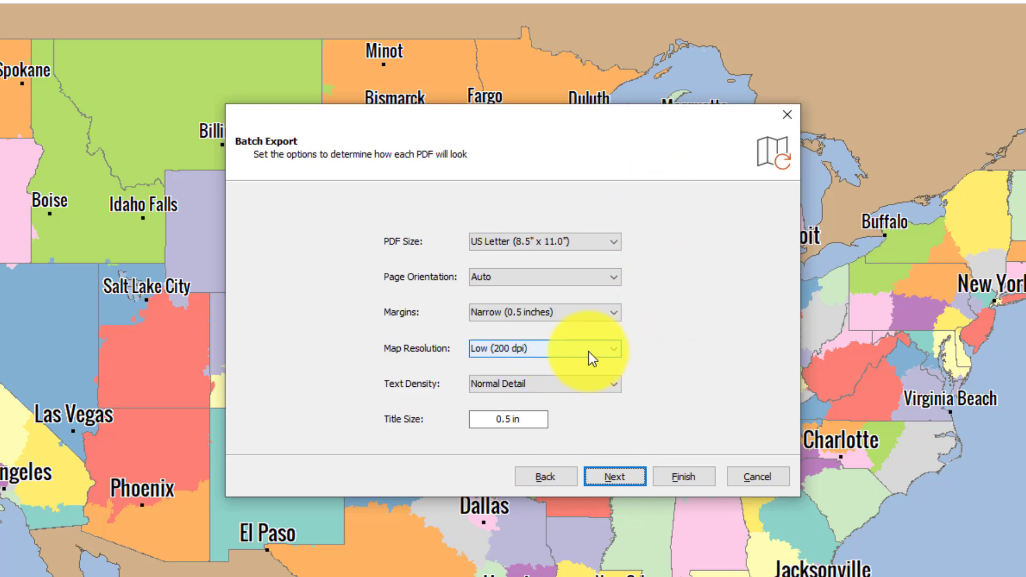
{"action": "left_click", "coordinate": [615, 478]}
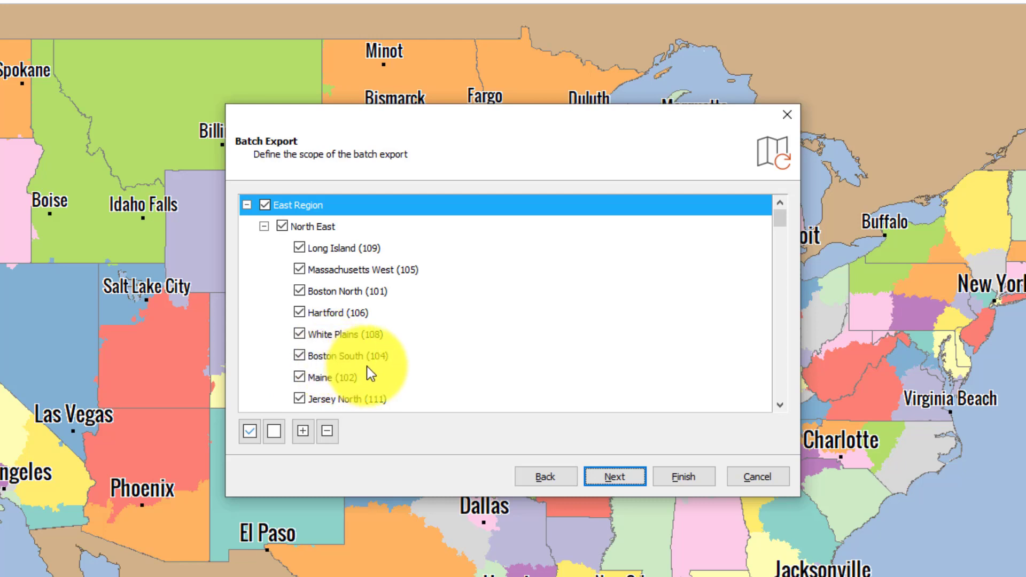
{"action": "left_click", "coordinate": [616, 471]}
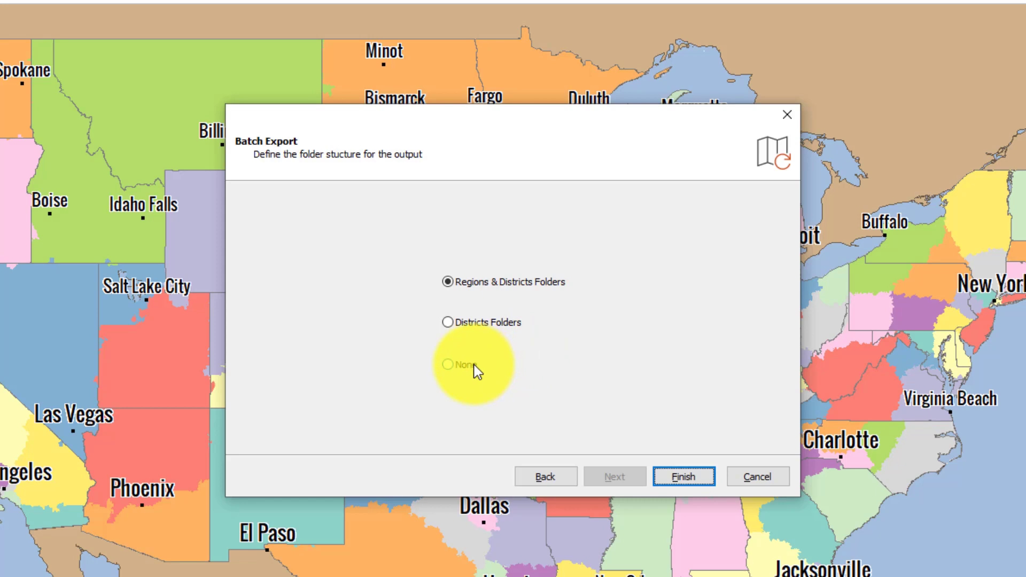
{"action": "left_click", "coordinate": [686, 478]}
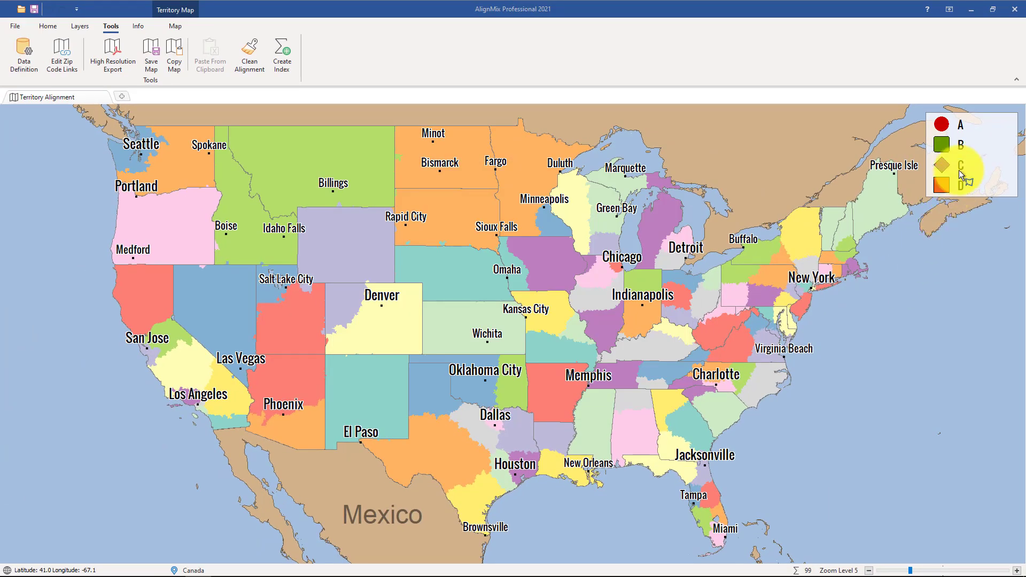
- Open the exported National.pptx presentation from New folder on the desktop
{"action": "left_click", "coordinate": [972, 14]}
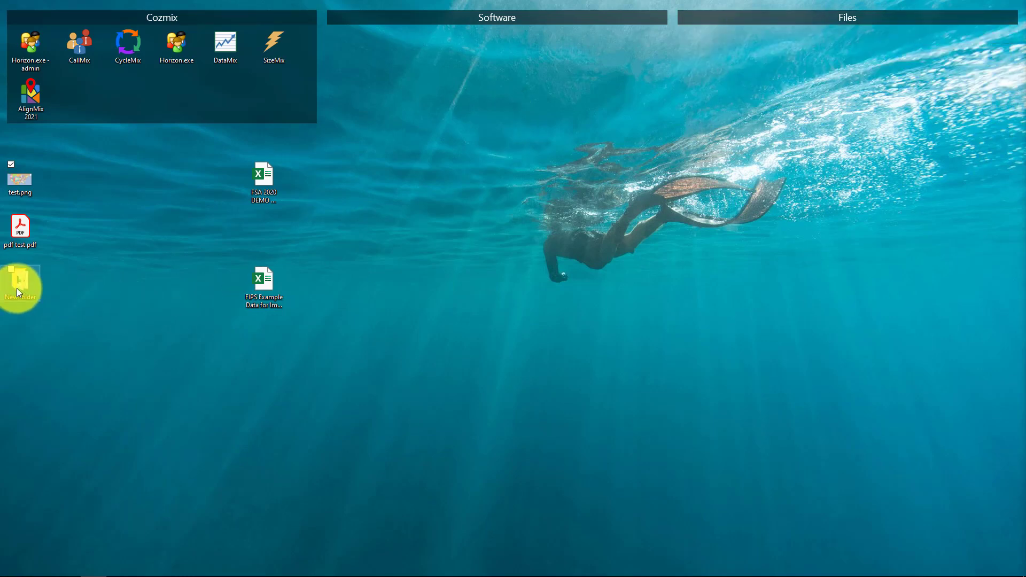
{"action": "left_click", "coordinate": [17, 288]}
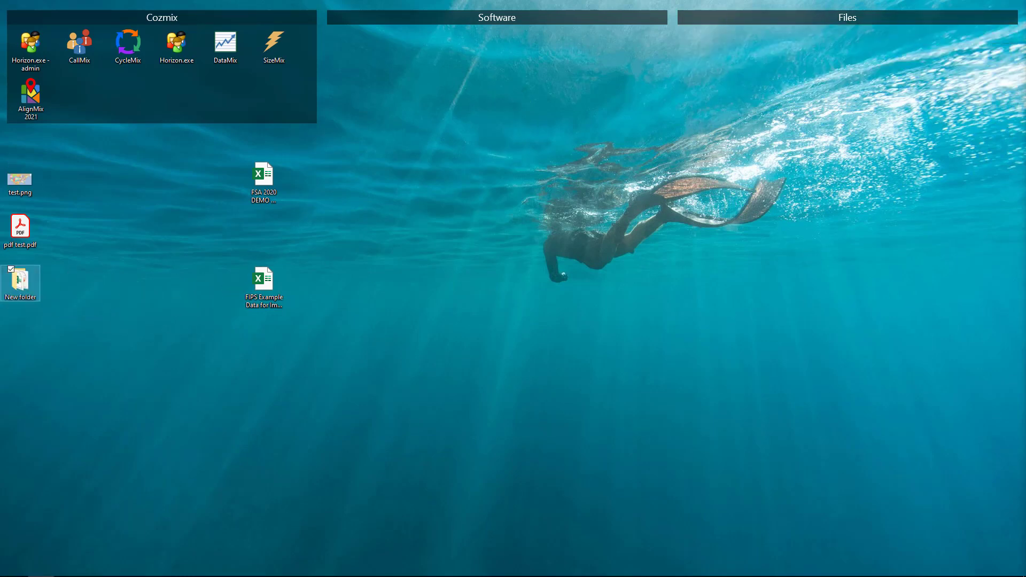
{"action": "double_click", "coordinate": [17, 288]}
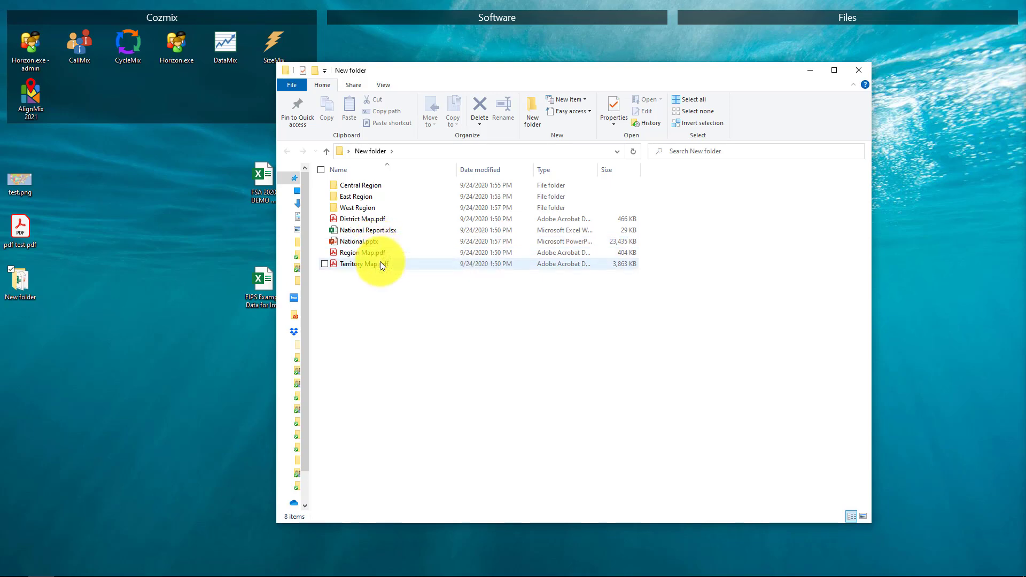
{"action": "mouse_move", "coordinate": [369, 245]}
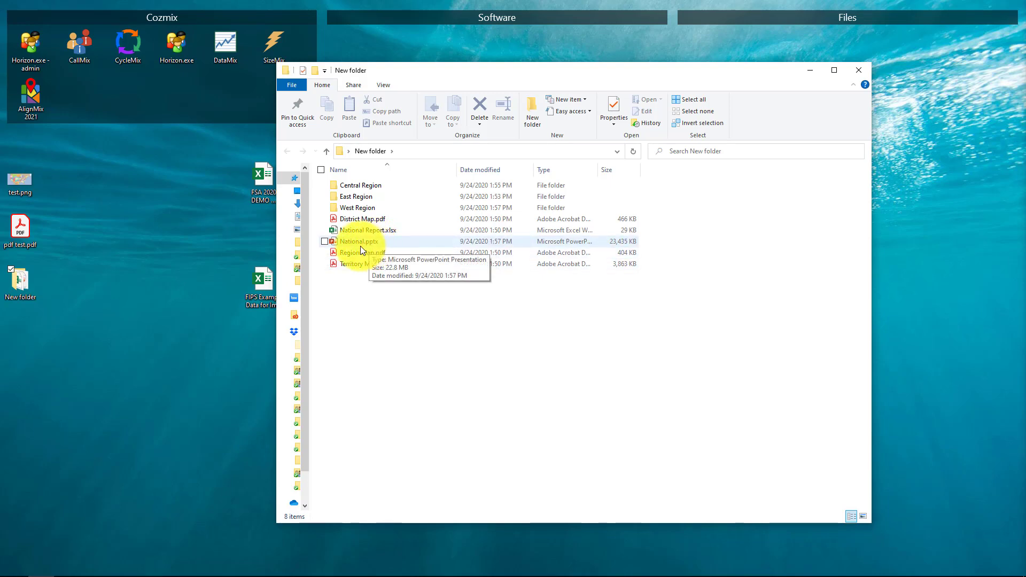
{"action": "left_click", "coordinate": [359, 247]}
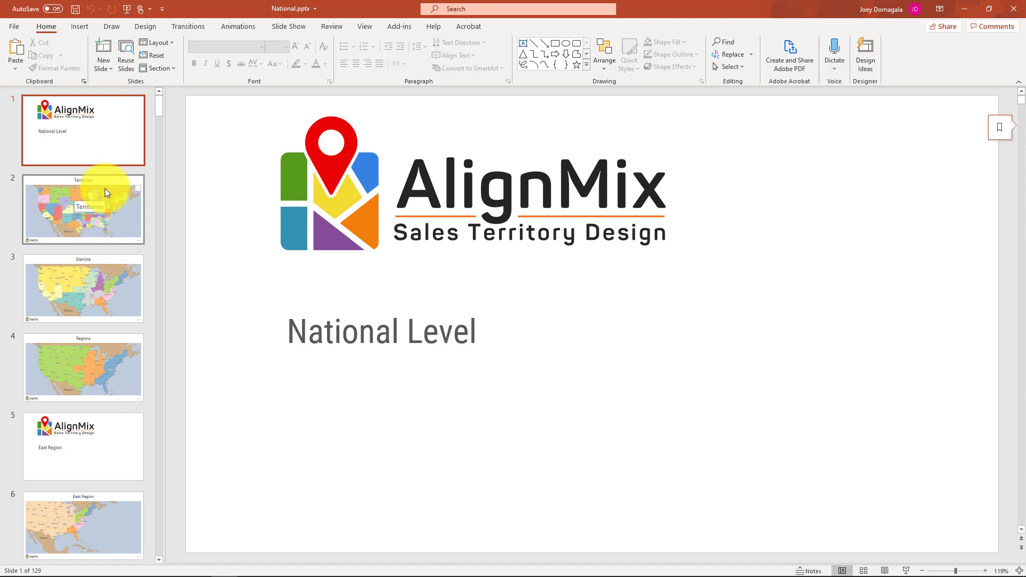
- View the Territories, Districts and Regions map slides in the exported presentation
{"action": "left_click", "coordinate": [121, 212]}
{"action": "left_click", "coordinate": [92, 292]}
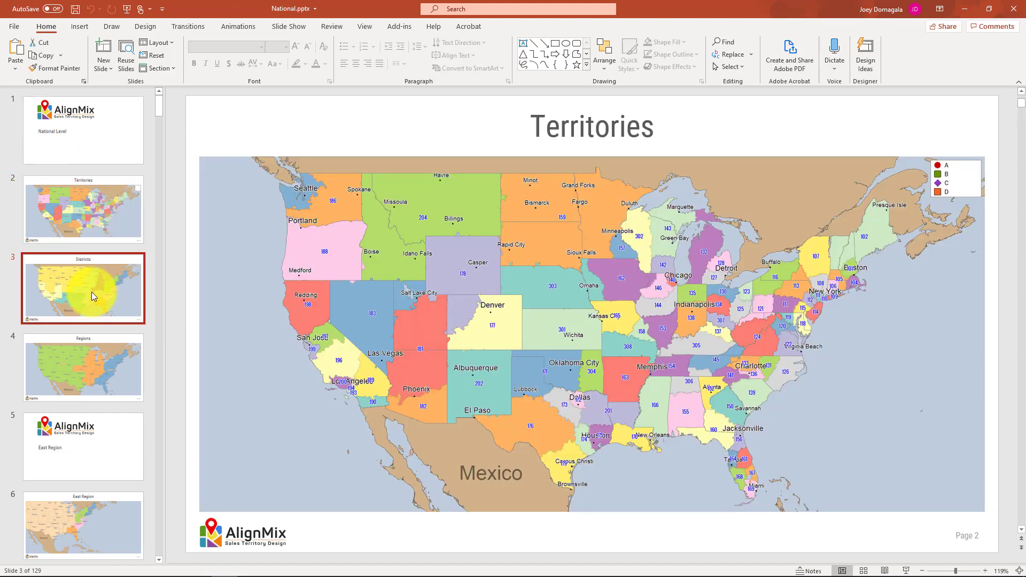
{"action": "left_click", "coordinate": [89, 366]}
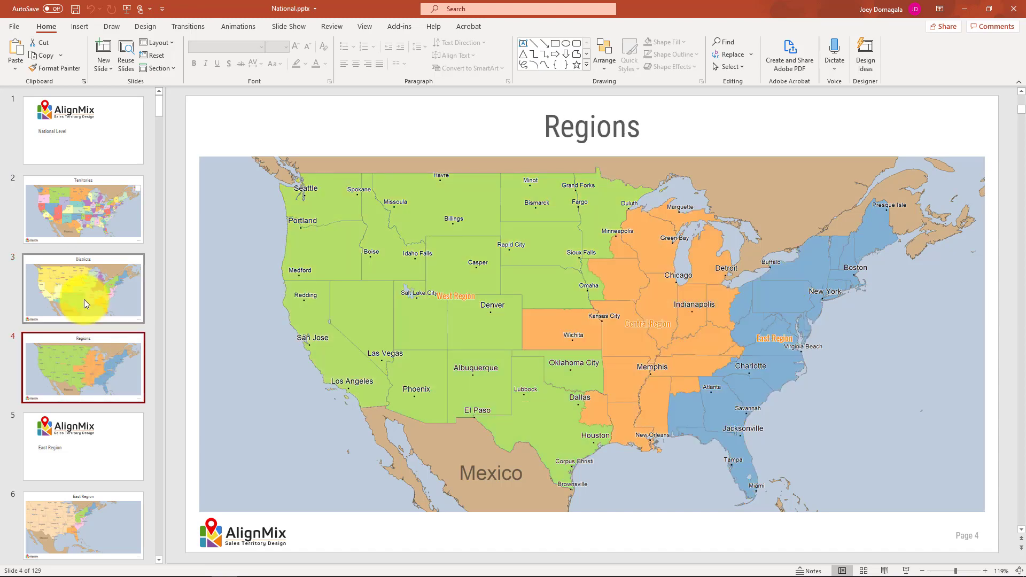
- View the East Region, North East and Long Island (109) map slides in National.pptx, and close the presentation
{"action": "scroll", "coordinate": [83, 298], "scroll_direction": "down", "scroll_amount": 3}
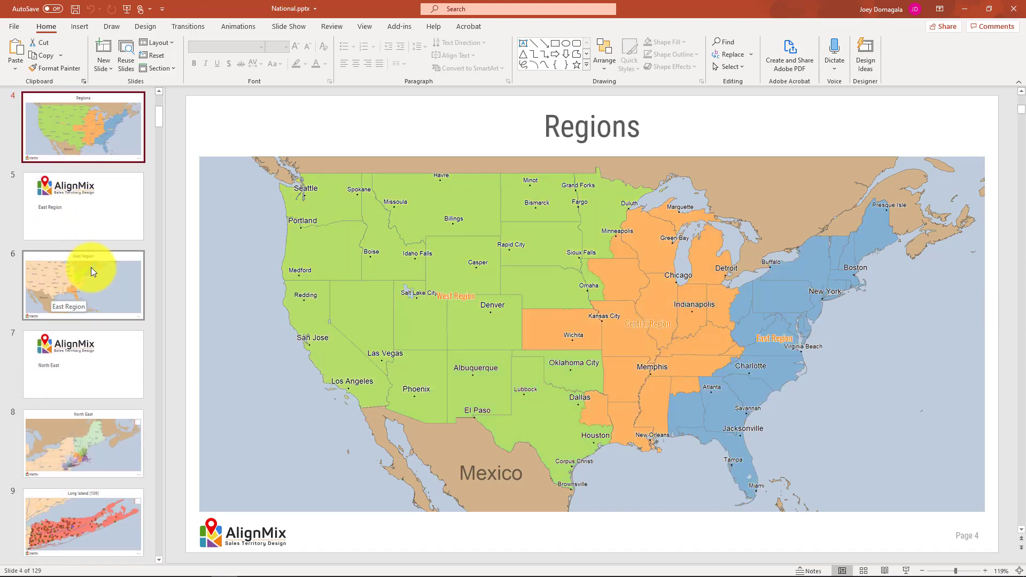
{"action": "left_click", "coordinate": [91, 268]}
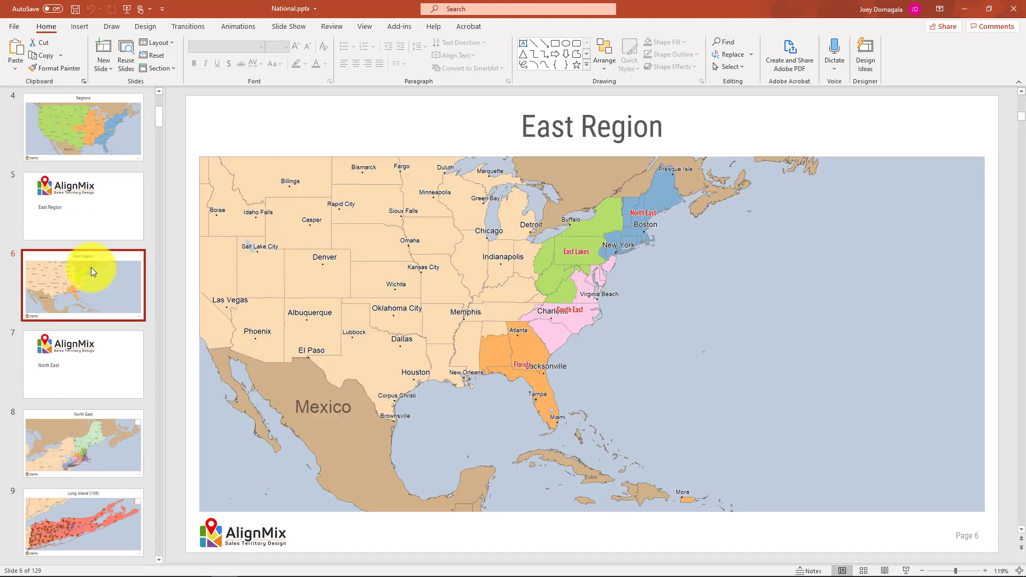
{"action": "scroll", "coordinate": [90, 267], "scroll_direction": "down", "scroll_amount": 3}
{"action": "left_click", "coordinate": [90, 263]}
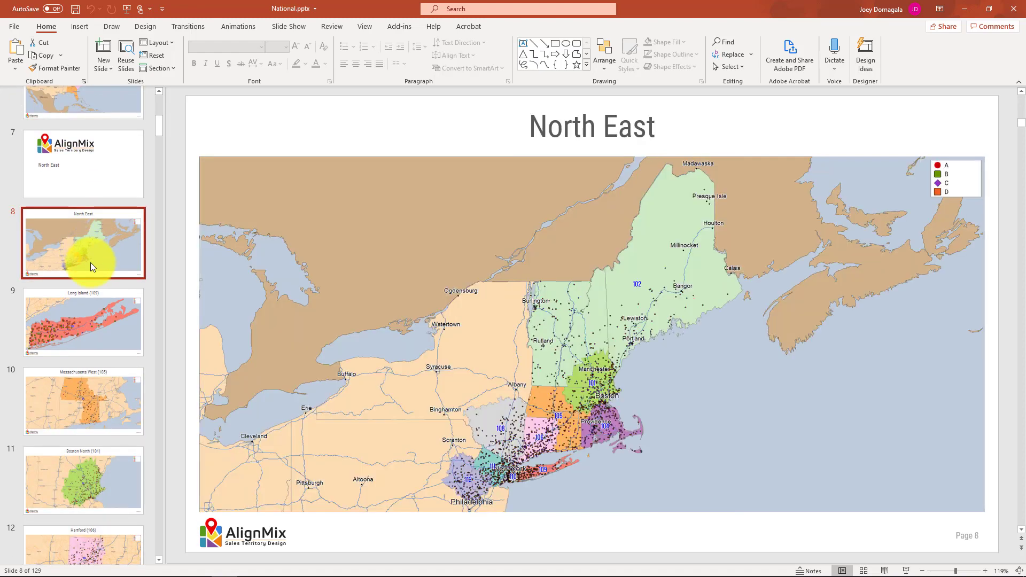
{"action": "left_click", "coordinate": [65, 328]}
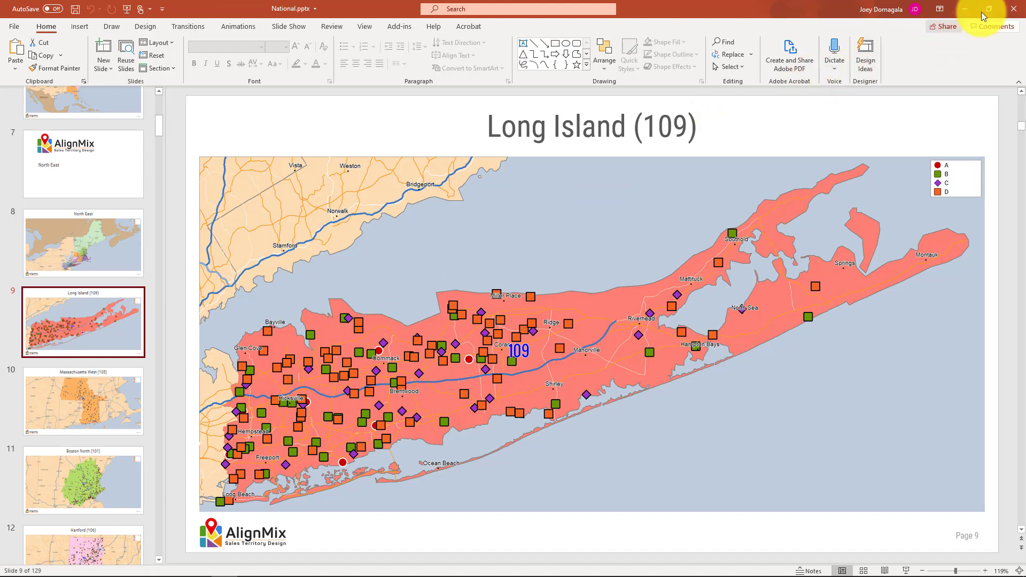
{"action": "left_click", "coordinate": [1013, 12]}
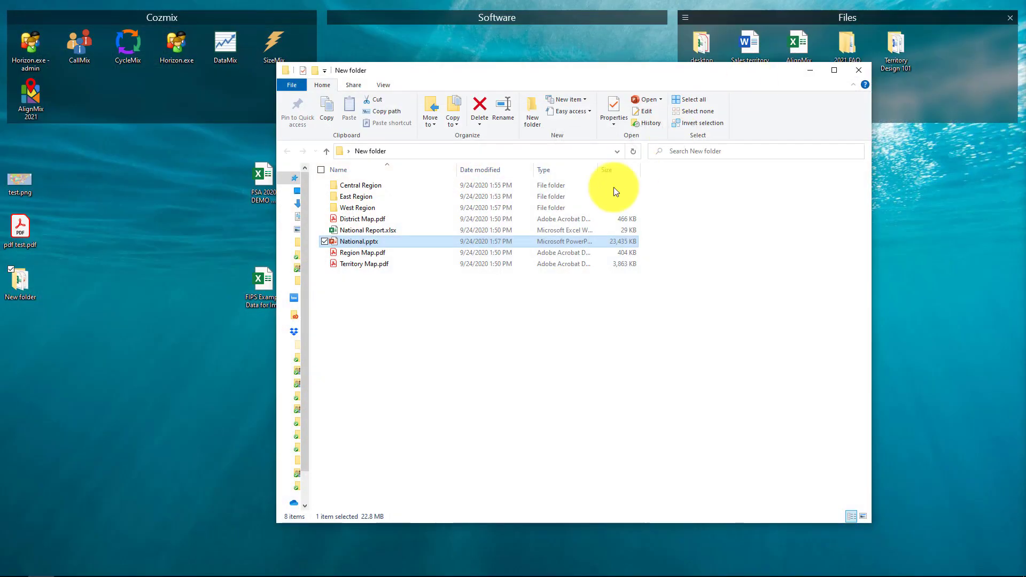
- Open Territory Map.pdf and Region Map.pdf from the export folder one after the other, closing each after viewing
{"action": "left_click", "coordinate": [362, 263]}
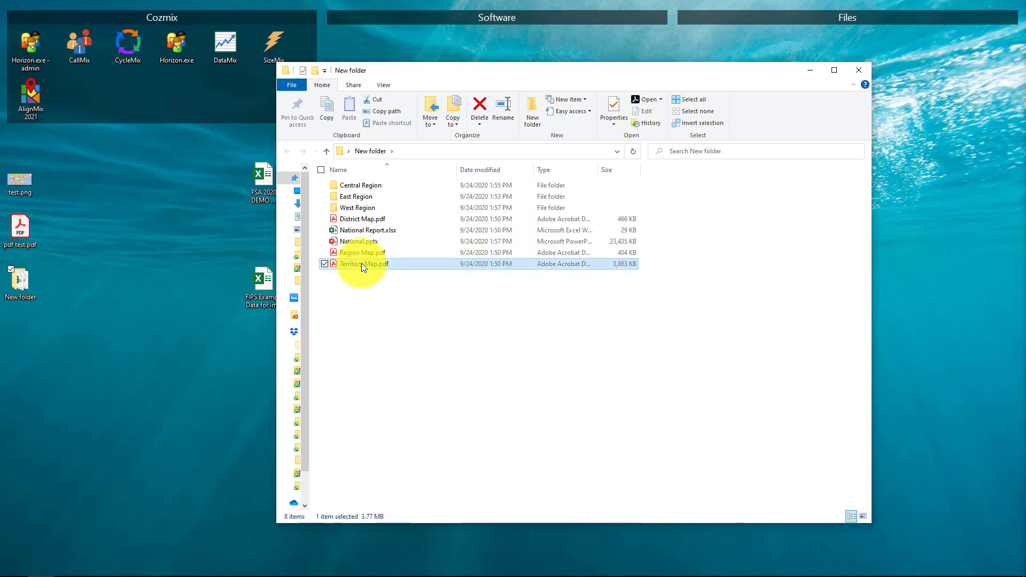
{"action": "double_click", "coordinate": [361, 264]}
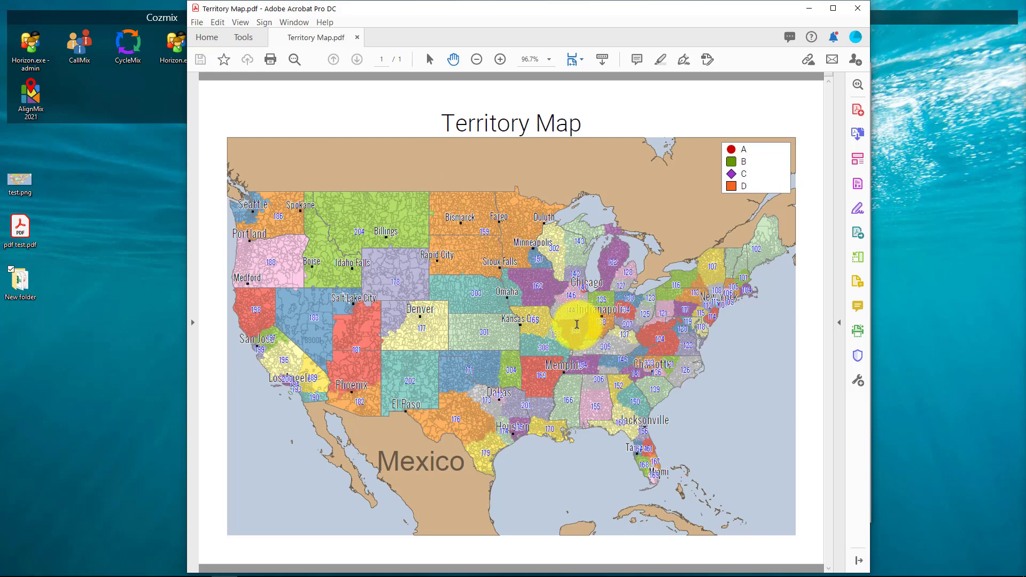
{"action": "left_click", "coordinate": [858, 9]}
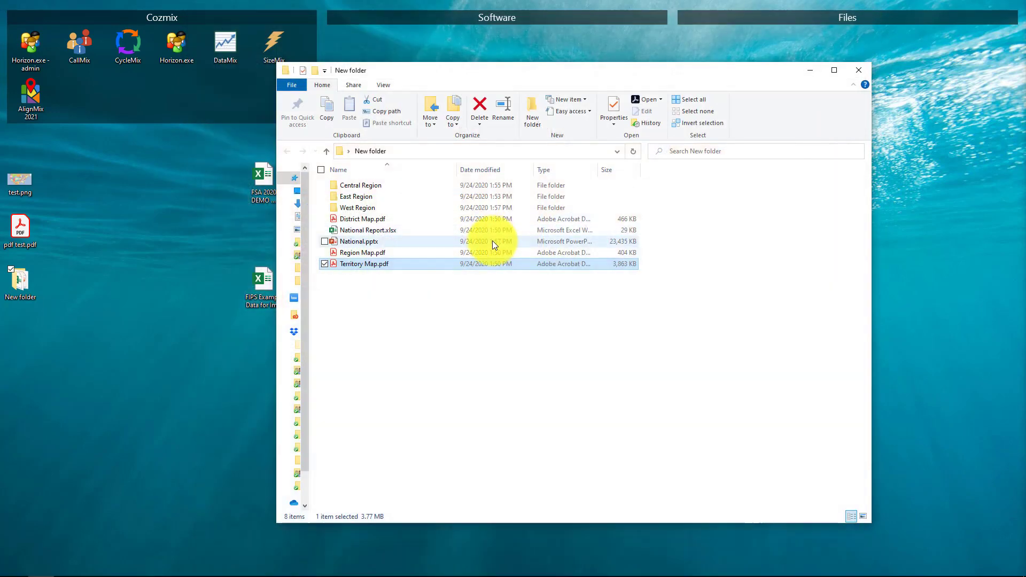
{"action": "double_click", "coordinate": [357, 250]}
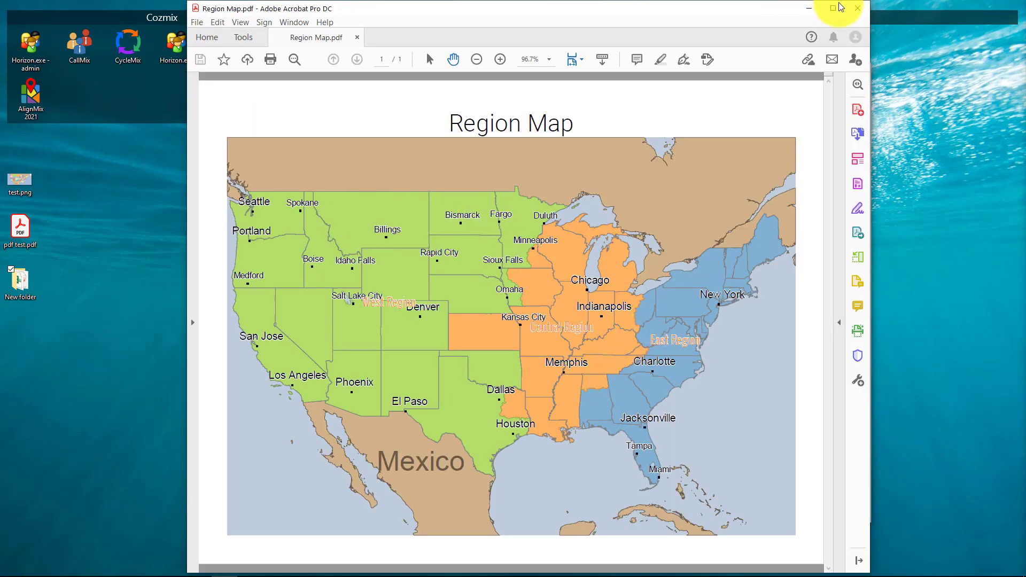
{"action": "left_click", "coordinate": [854, 11]}
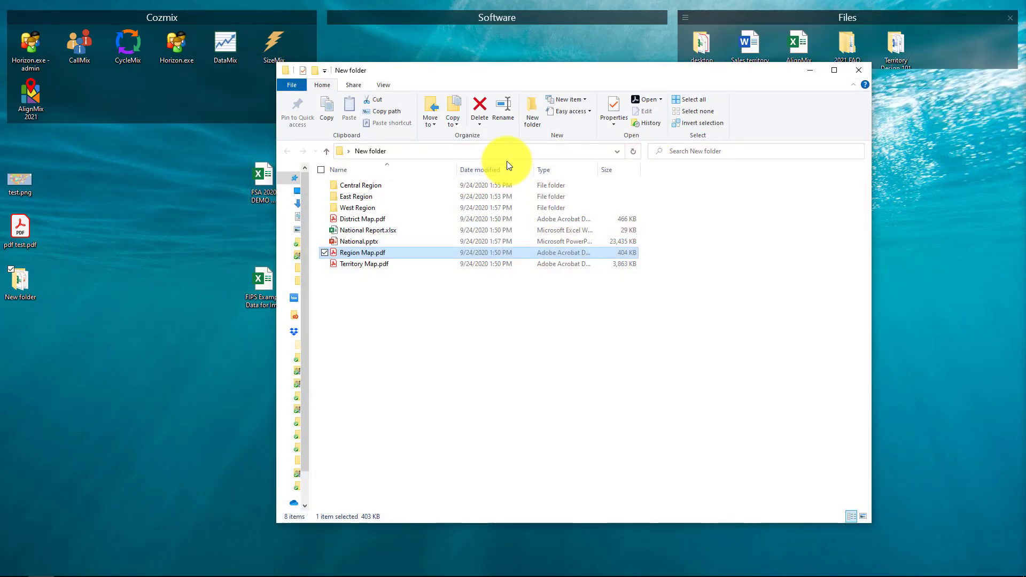
- Open Central Region Map.pdf from the Central Region folder, view the whole map down to its southern part, and close it
{"action": "double_click", "coordinate": [365, 186]}
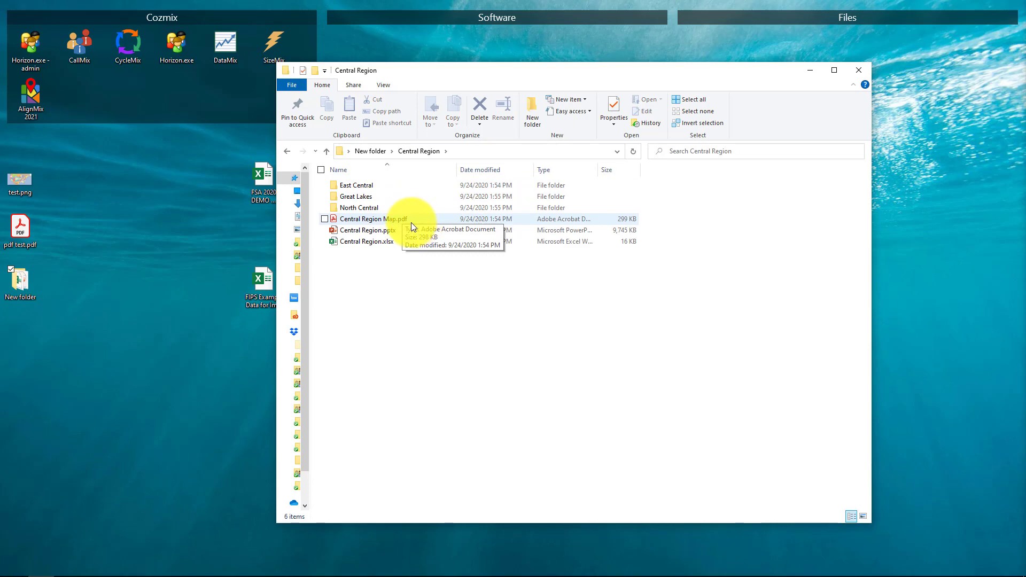
{"action": "double_click", "coordinate": [389, 220]}
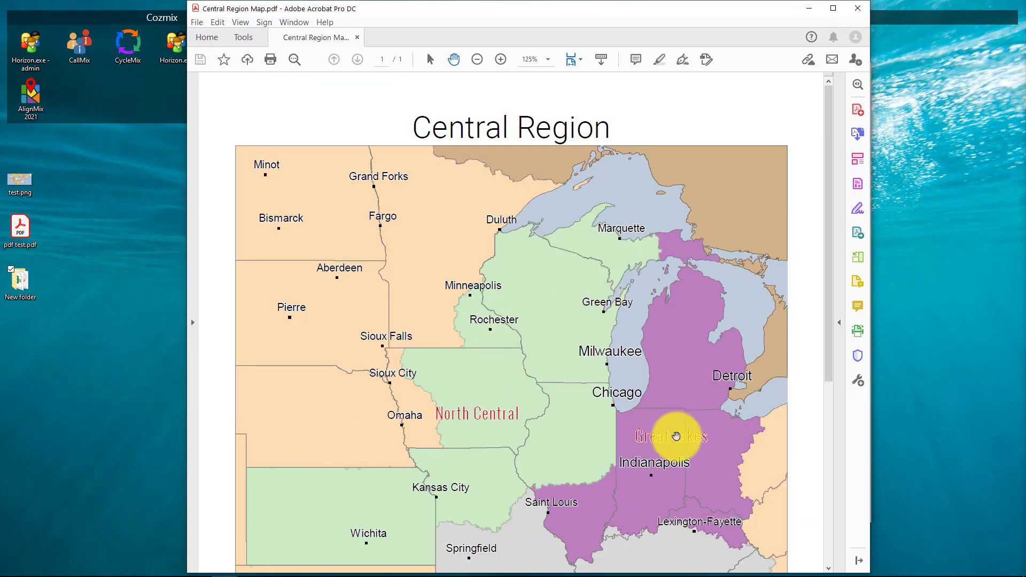
{"action": "scroll", "coordinate": [678, 406], "scroll_direction": "down", "scroll_amount": 3}
{"action": "scroll", "coordinate": [690, 371], "scroll_direction": "down", "scroll_amount": 3}
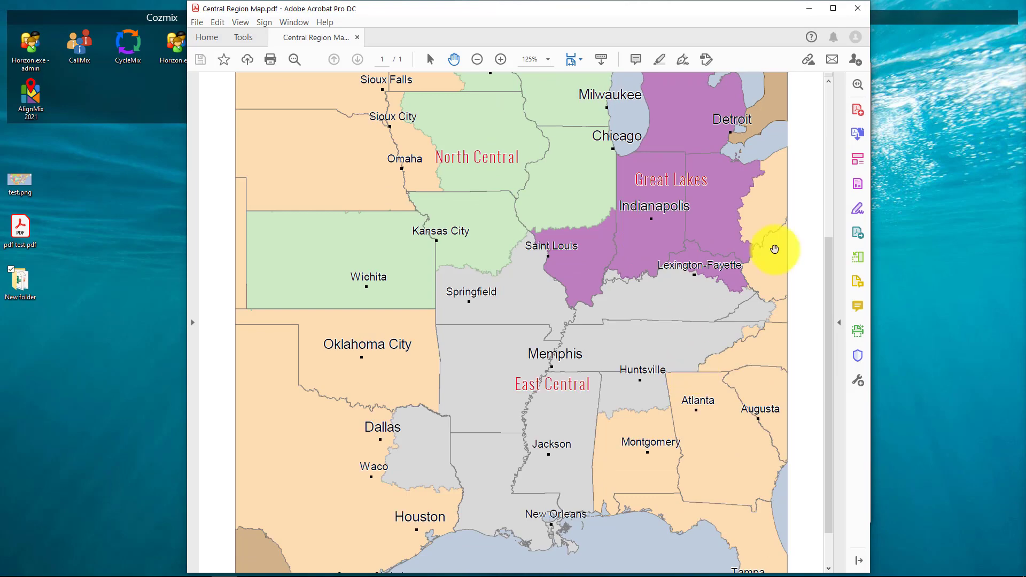
{"action": "left_click", "coordinate": [858, 8]}
- Open Central Region.pptx, view the Central Region, East Central, Knoxville (145) and Huntsville (306) slides, and close the presentation
{"action": "left_click", "coordinate": [365, 229]}
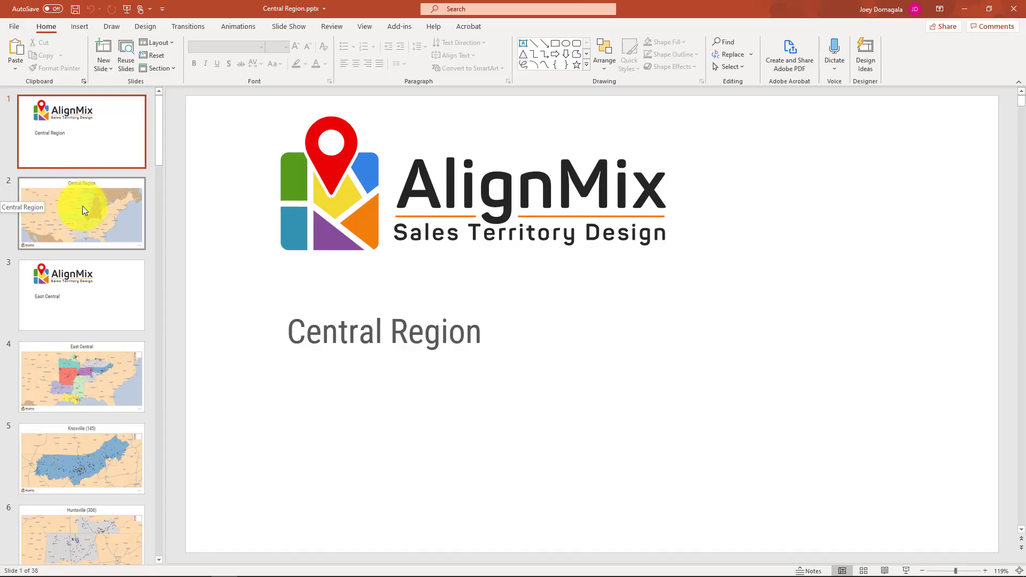
{"action": "left_click", "coordinate": [82, 207]}
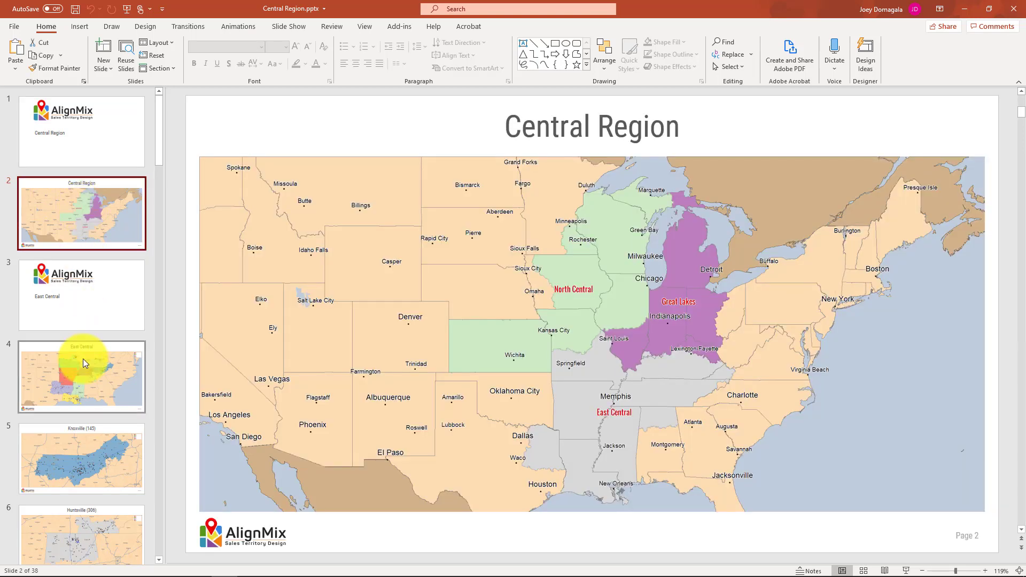
{"action": "left_click", "coordinate": [97, 350]}
{"action": "scroll", "coordinate": [100, 347], "scroll_direction": "down", "scroll_amount": 1}
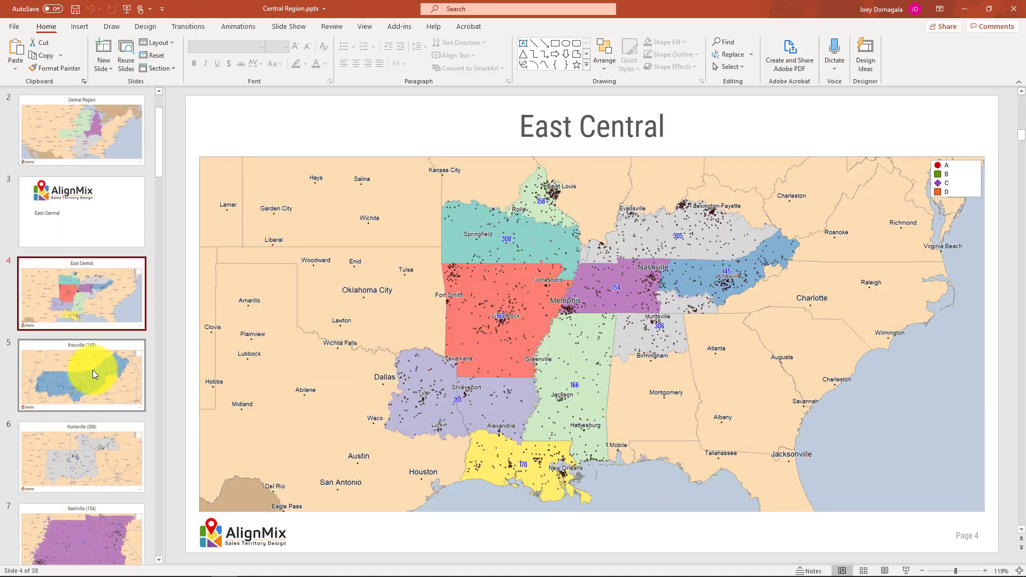
{"action": "left_click", "coordinate": [92, 369]}
{"action": "left_click", "coordinate": [91, 447]}
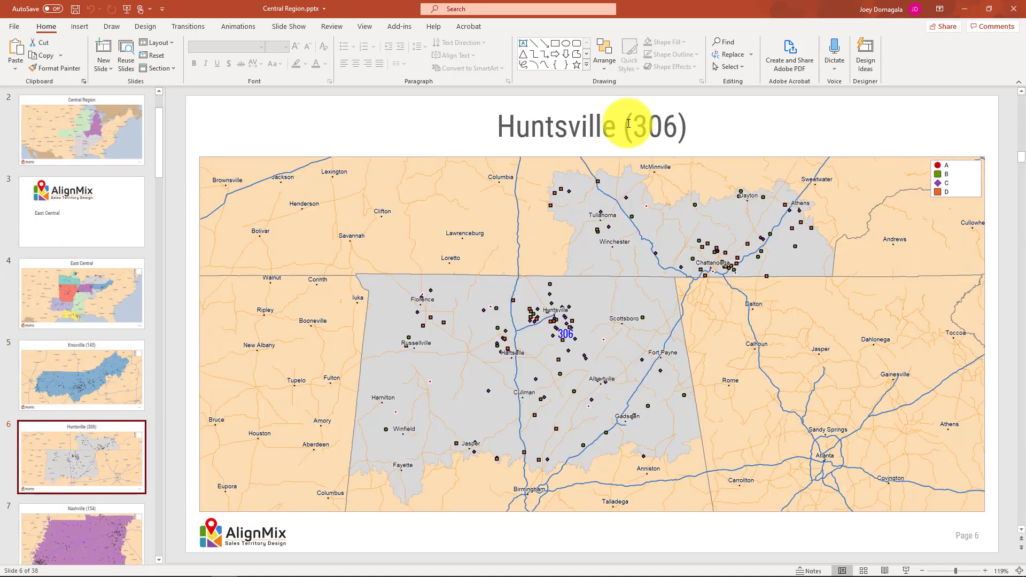
{"action": "left_click", "coordinate": [1013, 9]}
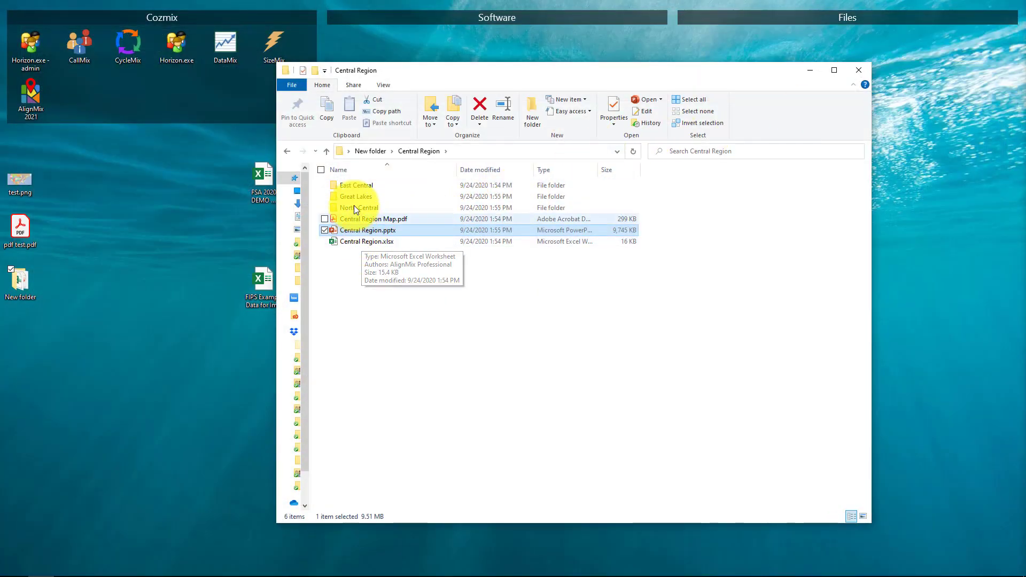
- View and close East Central Map.pdf in the East Central subfolder, and select East Central.pptx
{"action": "mouse_move", "coordinate": [362, 185]}
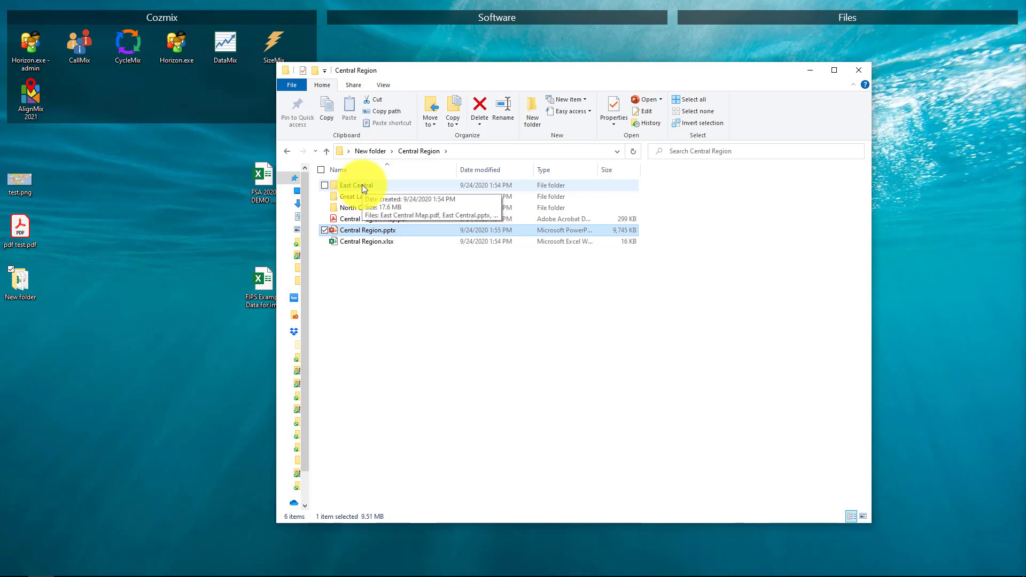
{"action": "double_click", "coordinate": [361, 185]}
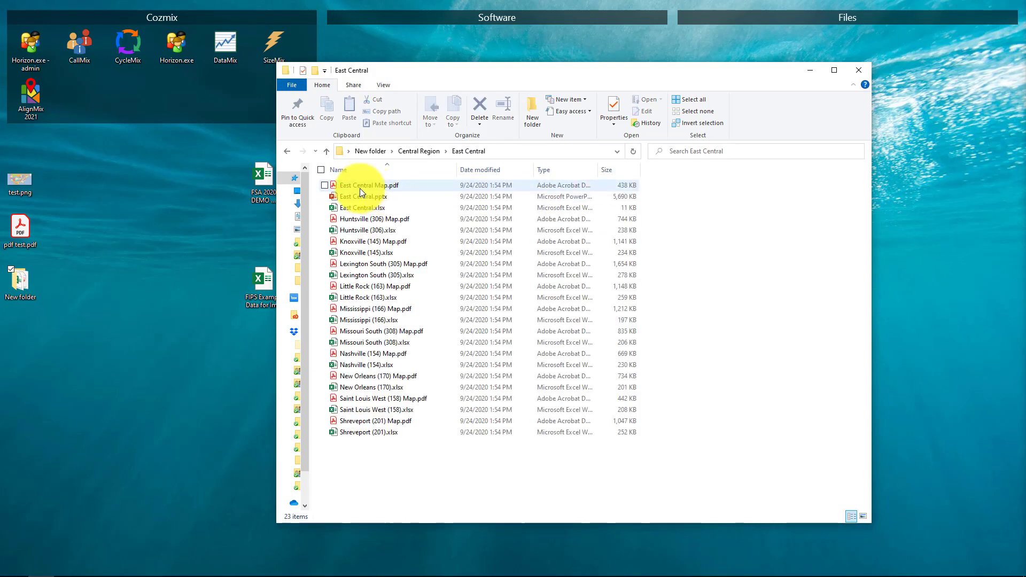
{"action": "double_click", "coordinate": [360, 189]}
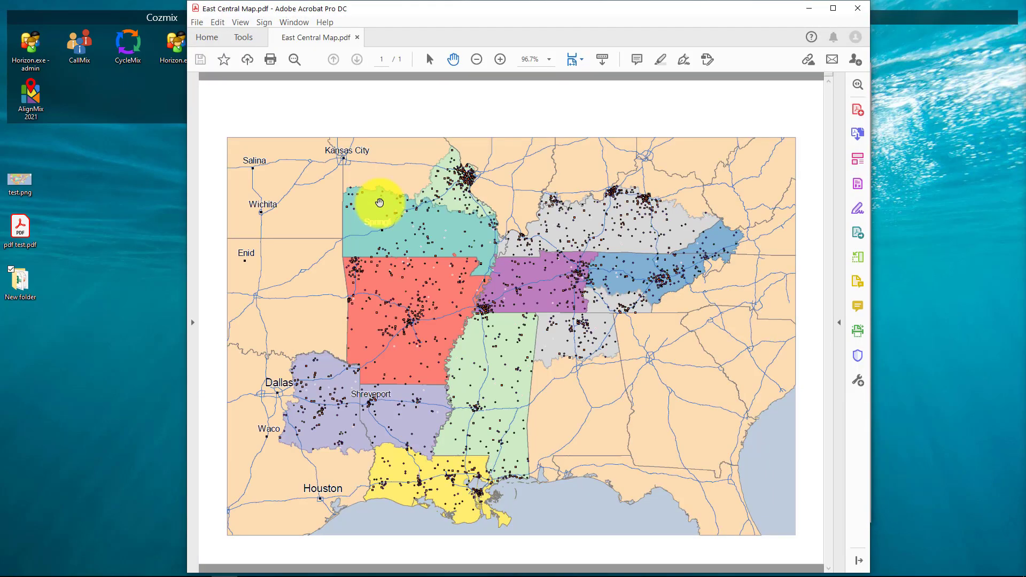
{"action": "left_click", "coordinate": [855, 10]}
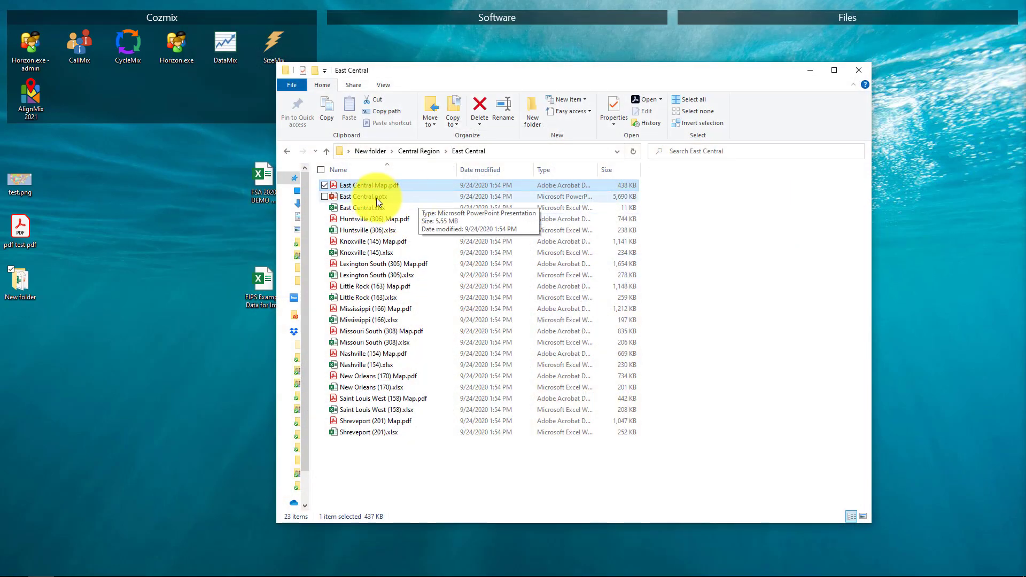
{"action": "left_click", "coordinate": [376, 197]}
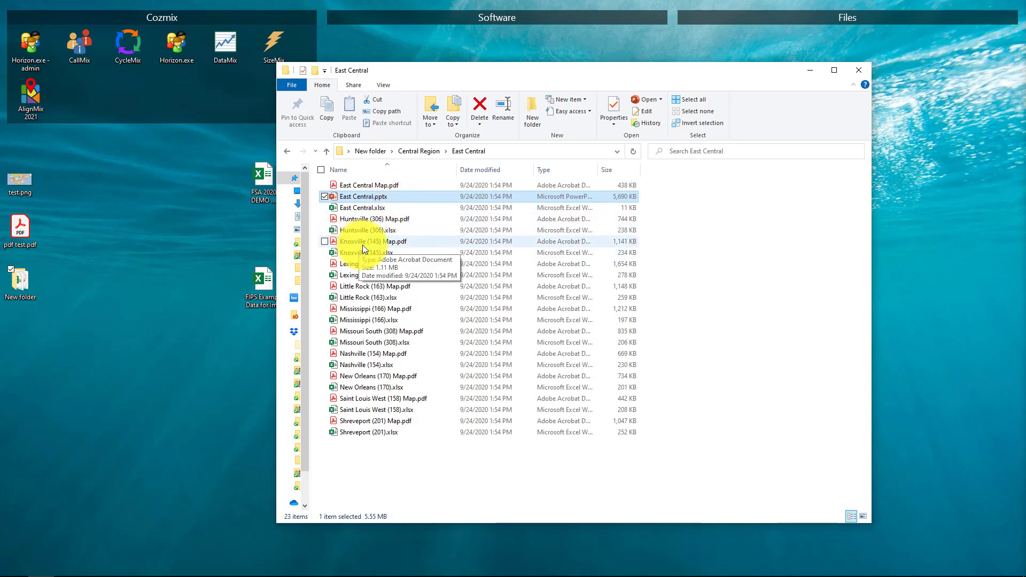
- Open Knoxville (145) Map.pdf from the East Central folder, view the territory map, and close it
{"action": "left_click", "coordinate": [349, 243]}
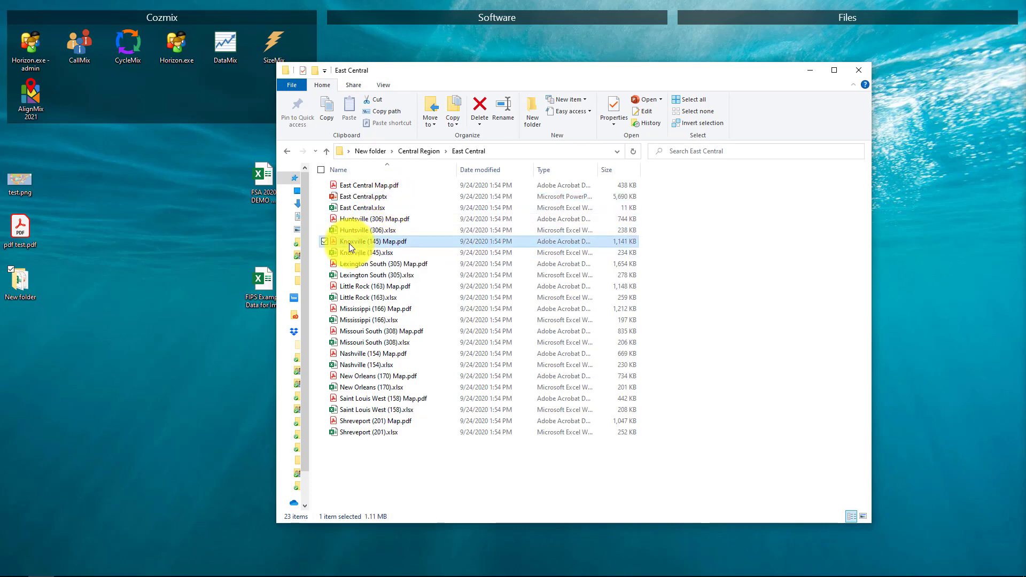
{"action": "double_click", "coordinate": [350, 244]}
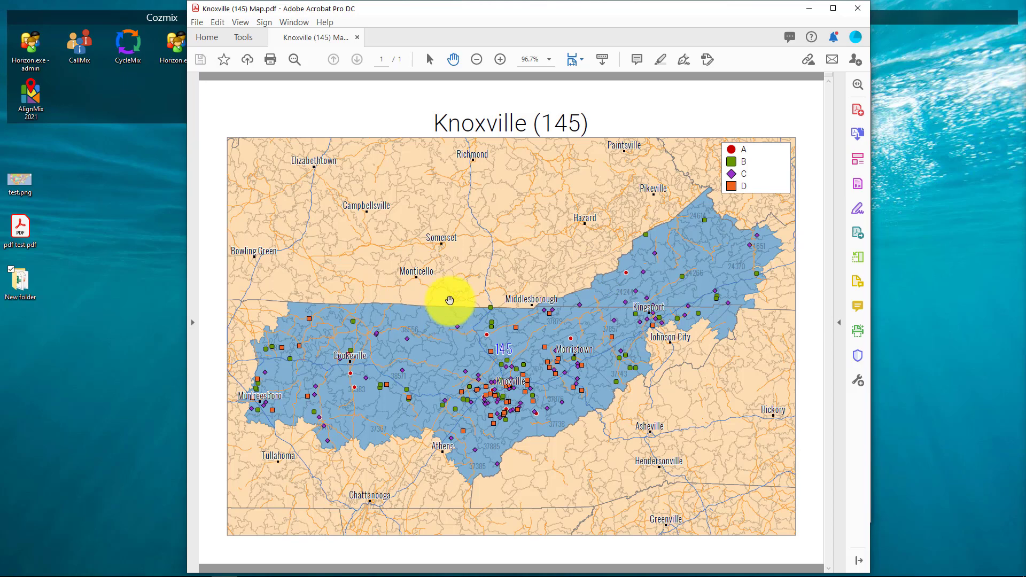
{"action": "left_click", "coordinate": [857, 9]}
- Open Knoxville (145).xlsx in a maximized window and view its Summary, Accounts, Zip Codes and Map sheets
{"action": "left_click", "coordinate": [368, 253]}
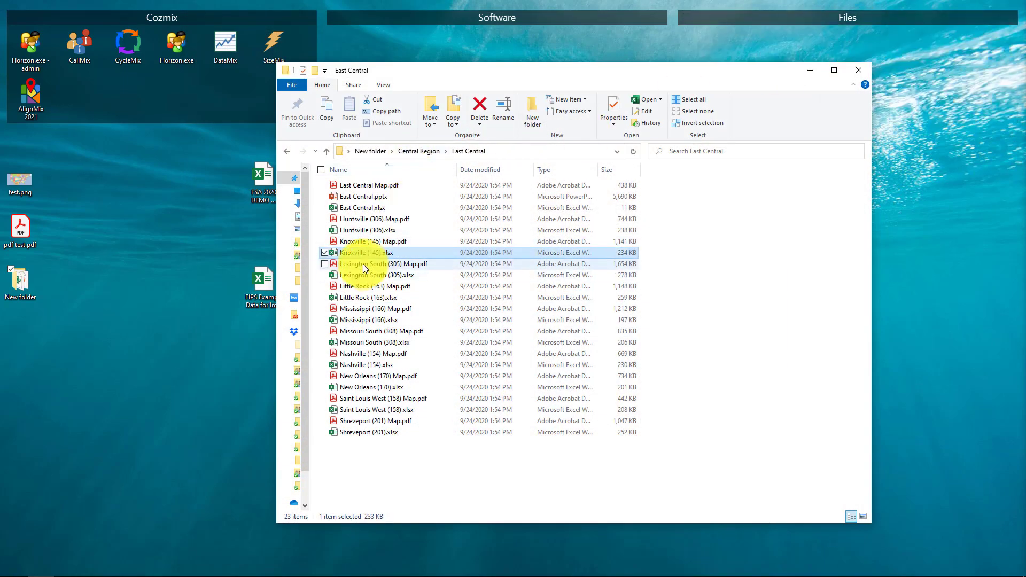
{"action": "double_click", "coordinate": [355, 253]}
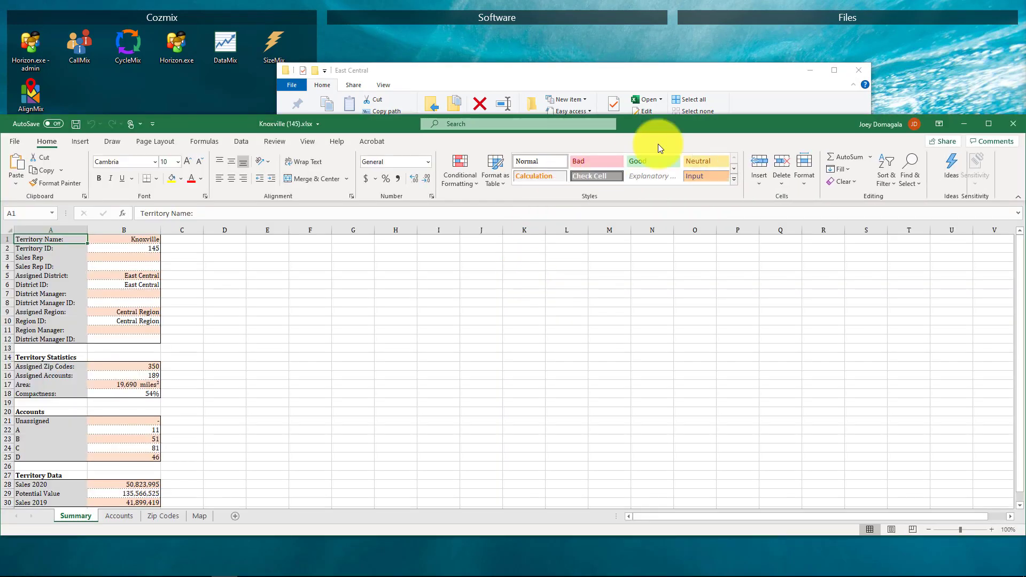
{"action": "double_click", "coordinate": [699, 123]}
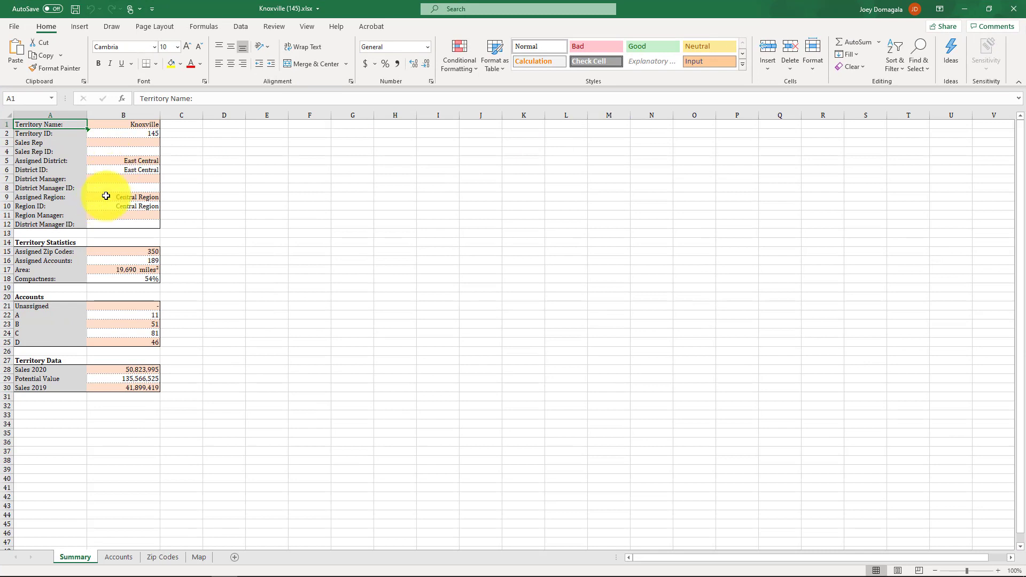
{"action": "left_click", "coordinate": [118, 558]}
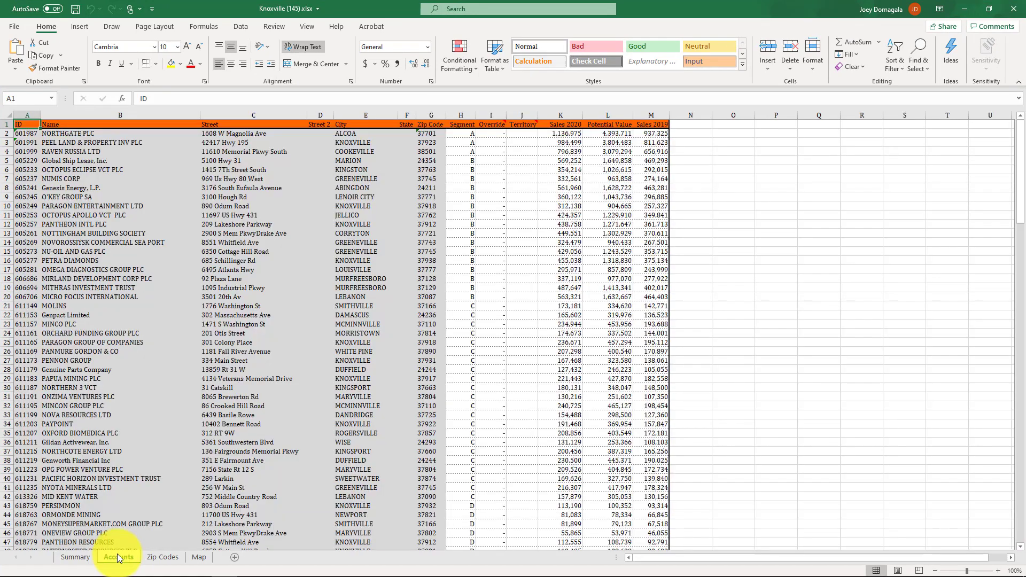
{"action": "left_click", "coordinate": [149, 558]}
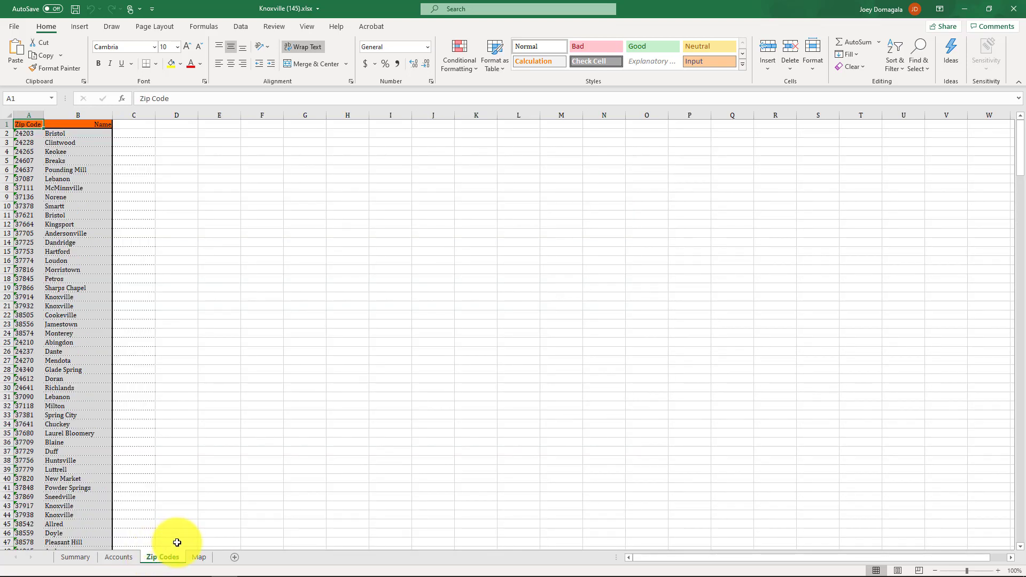
{"action": "left_click", "coordinate": [202, 559]}
{"action": "scroll", "coordinate": [385, 378], "scroll_direction": "down", "scroll_amount": 5}
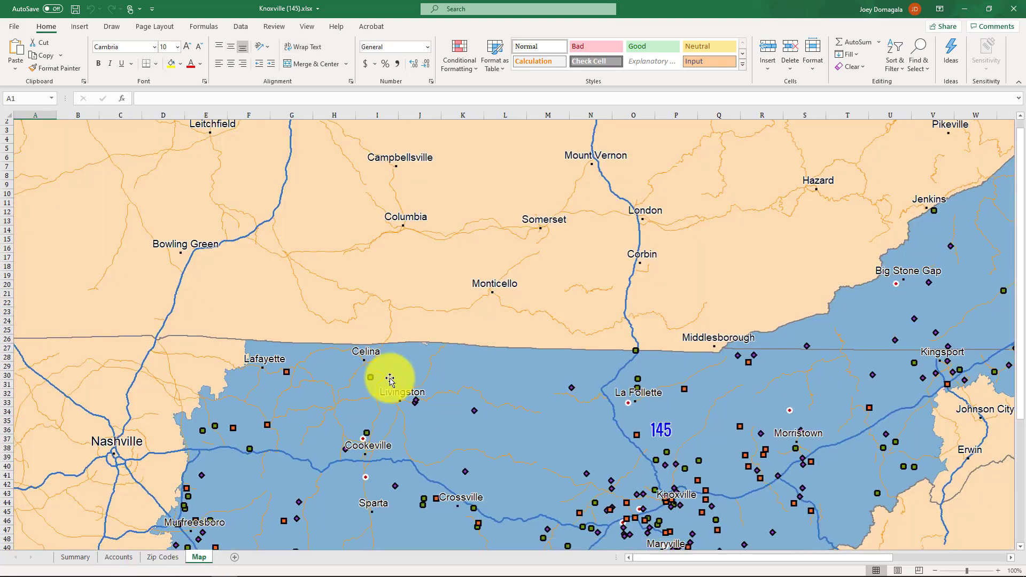